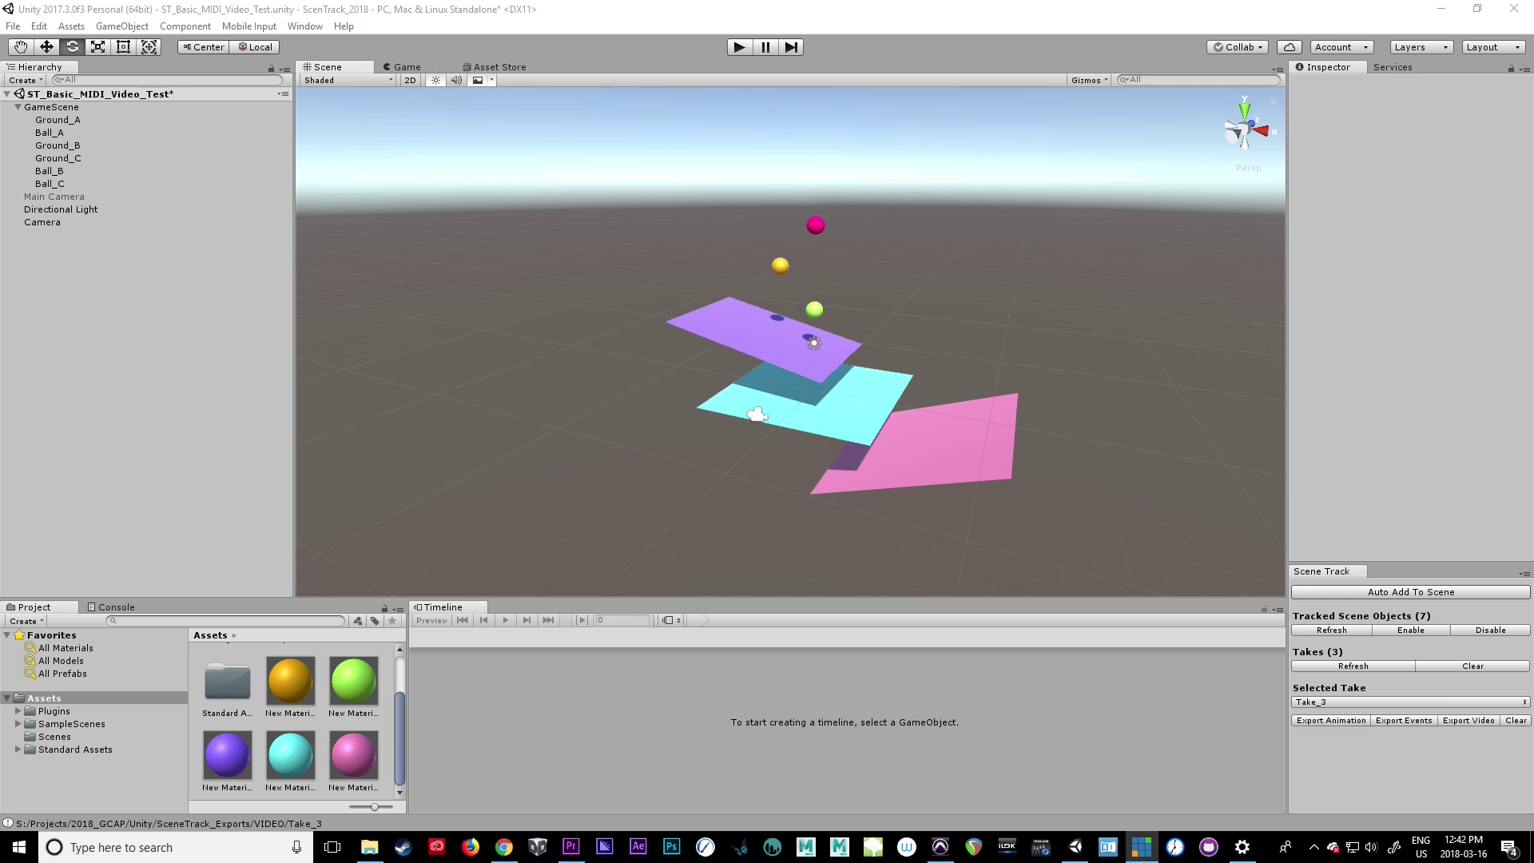
# Step: Examine the ground planes, the balls and the Camera object in the scene
pyautogui.click(951, 447)
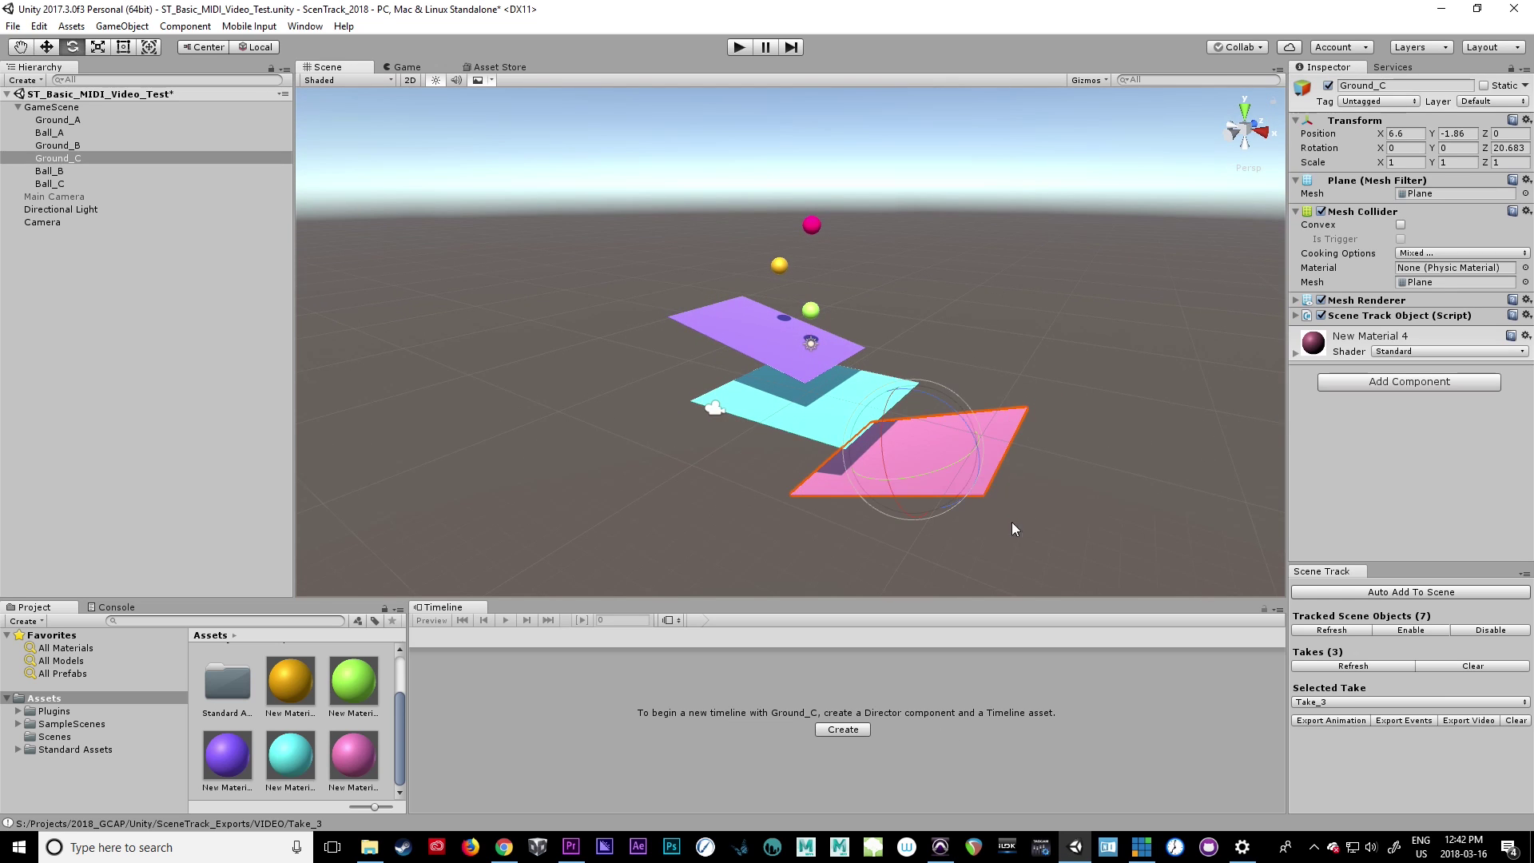
pyautogui.keyDown('alt'); pyautogui.moveTo(1011, 521); pyautogui.dragTo(1106, 486); pyautogui.keyUp('alt')
pyautogui.click(818, 305)
pyautogui.click(1044, 330)
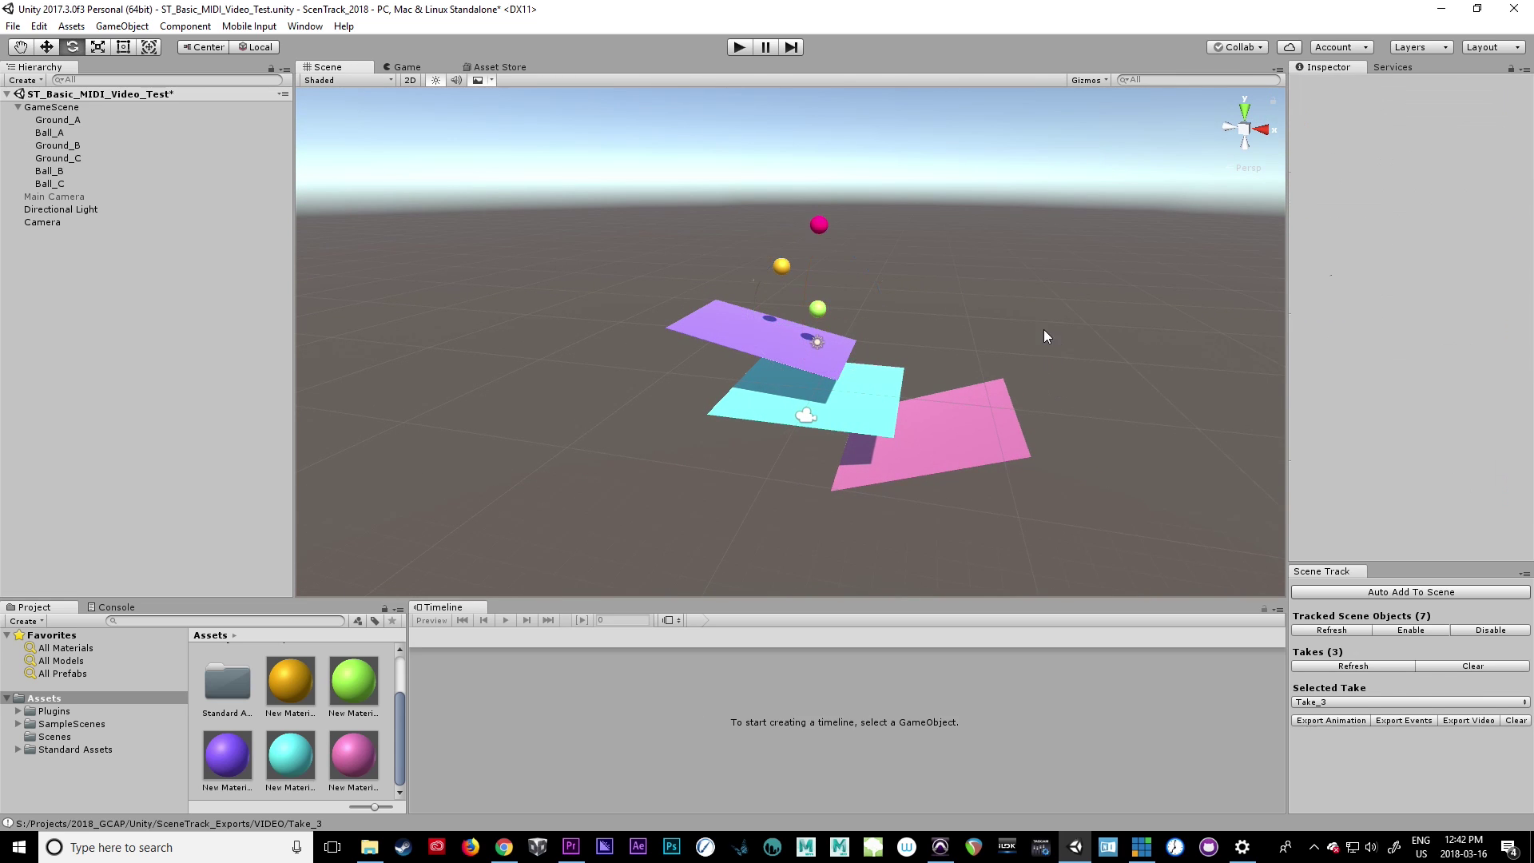
pyautogui.click(820, 225)
pyautogui.doubleClick(47, 223)
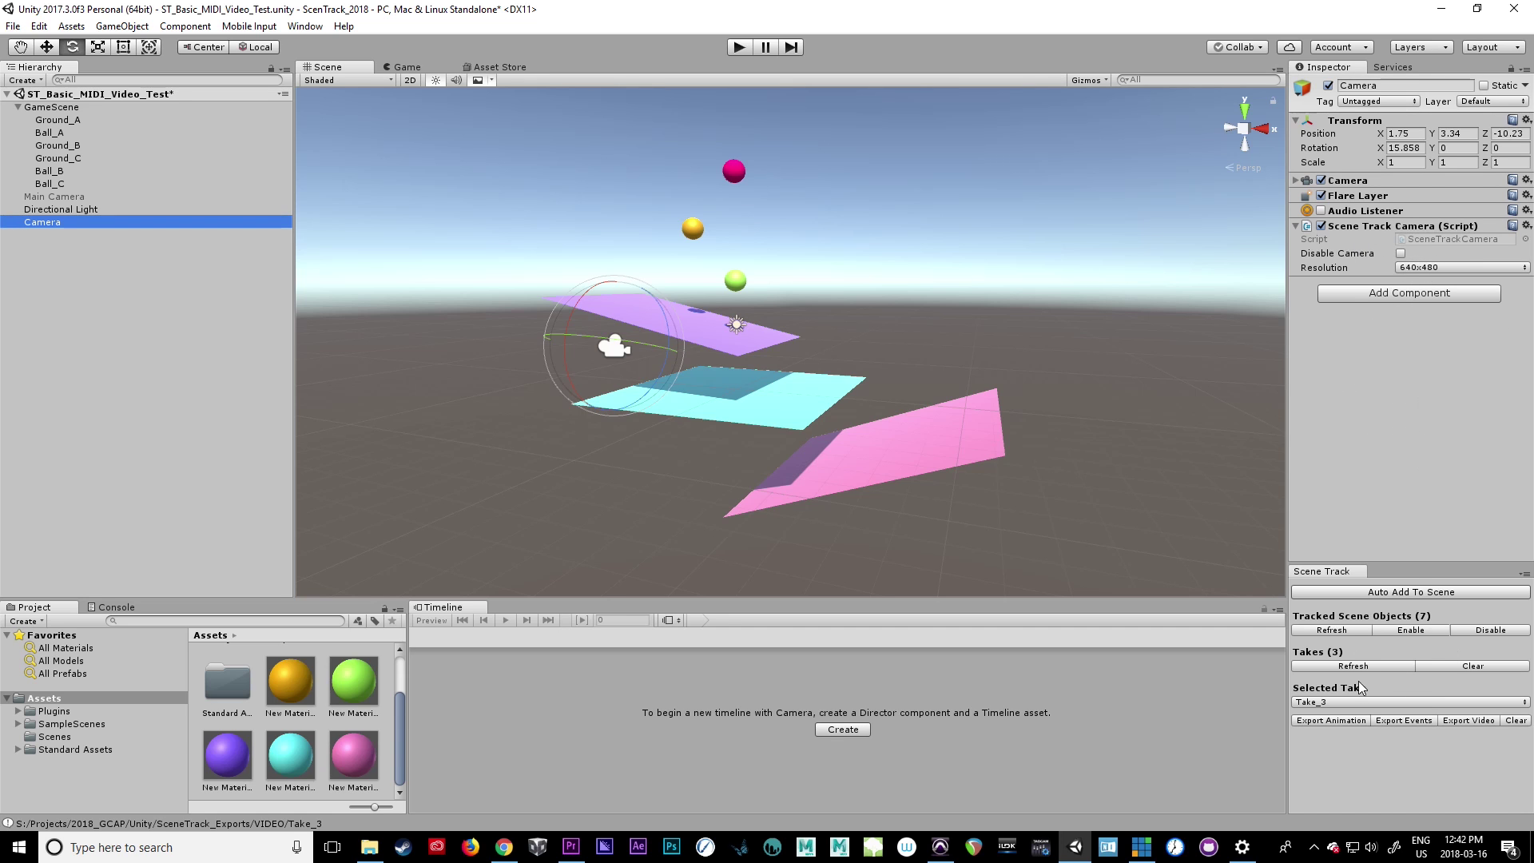
# Step: Refresh the Scene Track takes list and clear all existing takes
pyautogui.click(1372, 666)
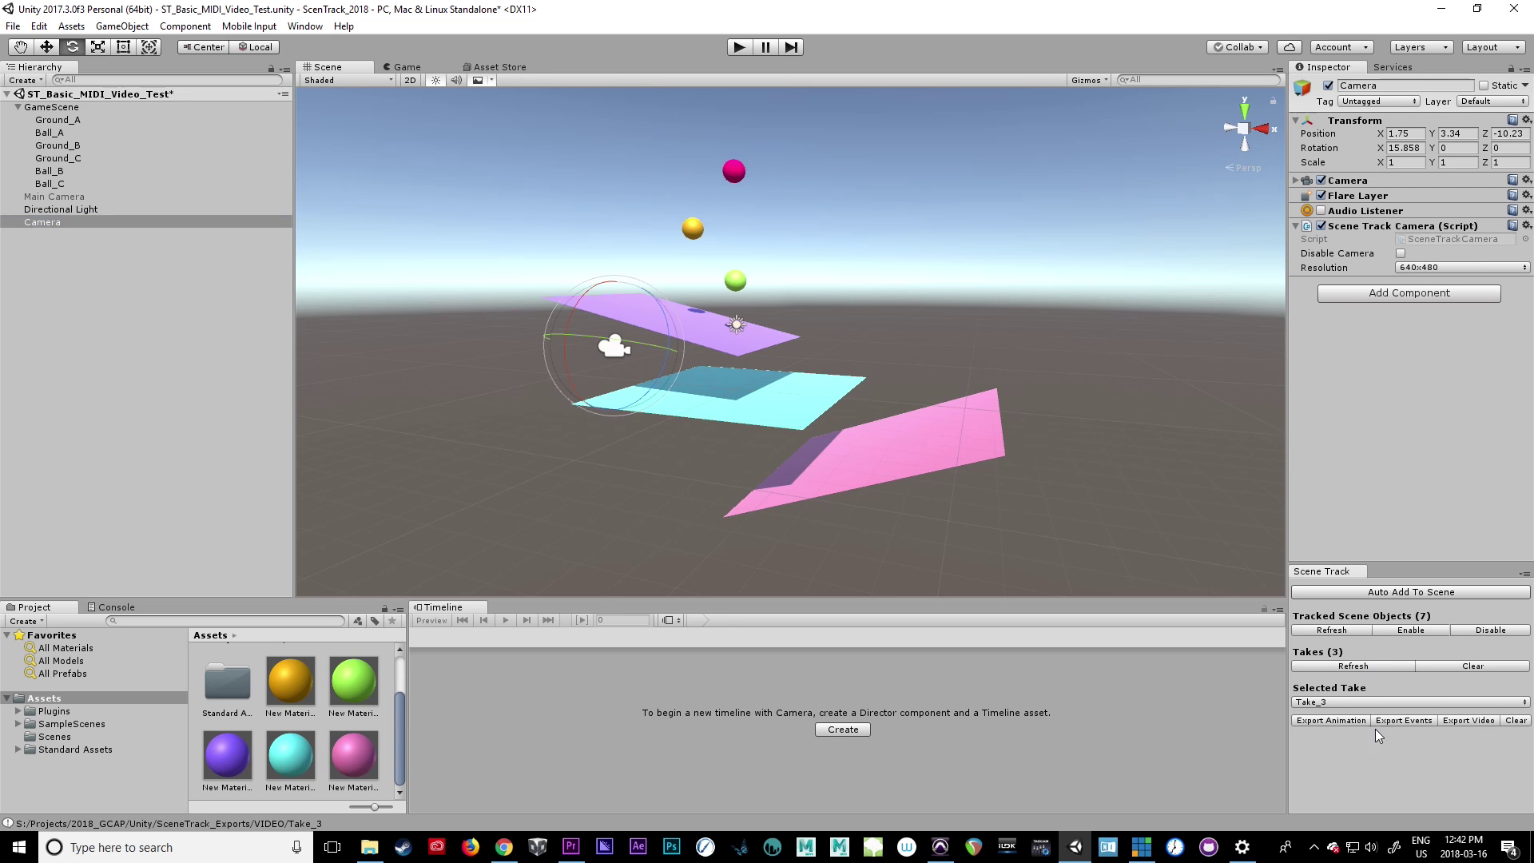
pyautogui.click(1473, 666)
# Step: Examine the GameScene group and its Ground_A and Ground_C planes from a slightly different angle
pyautogui.click(804, 452)
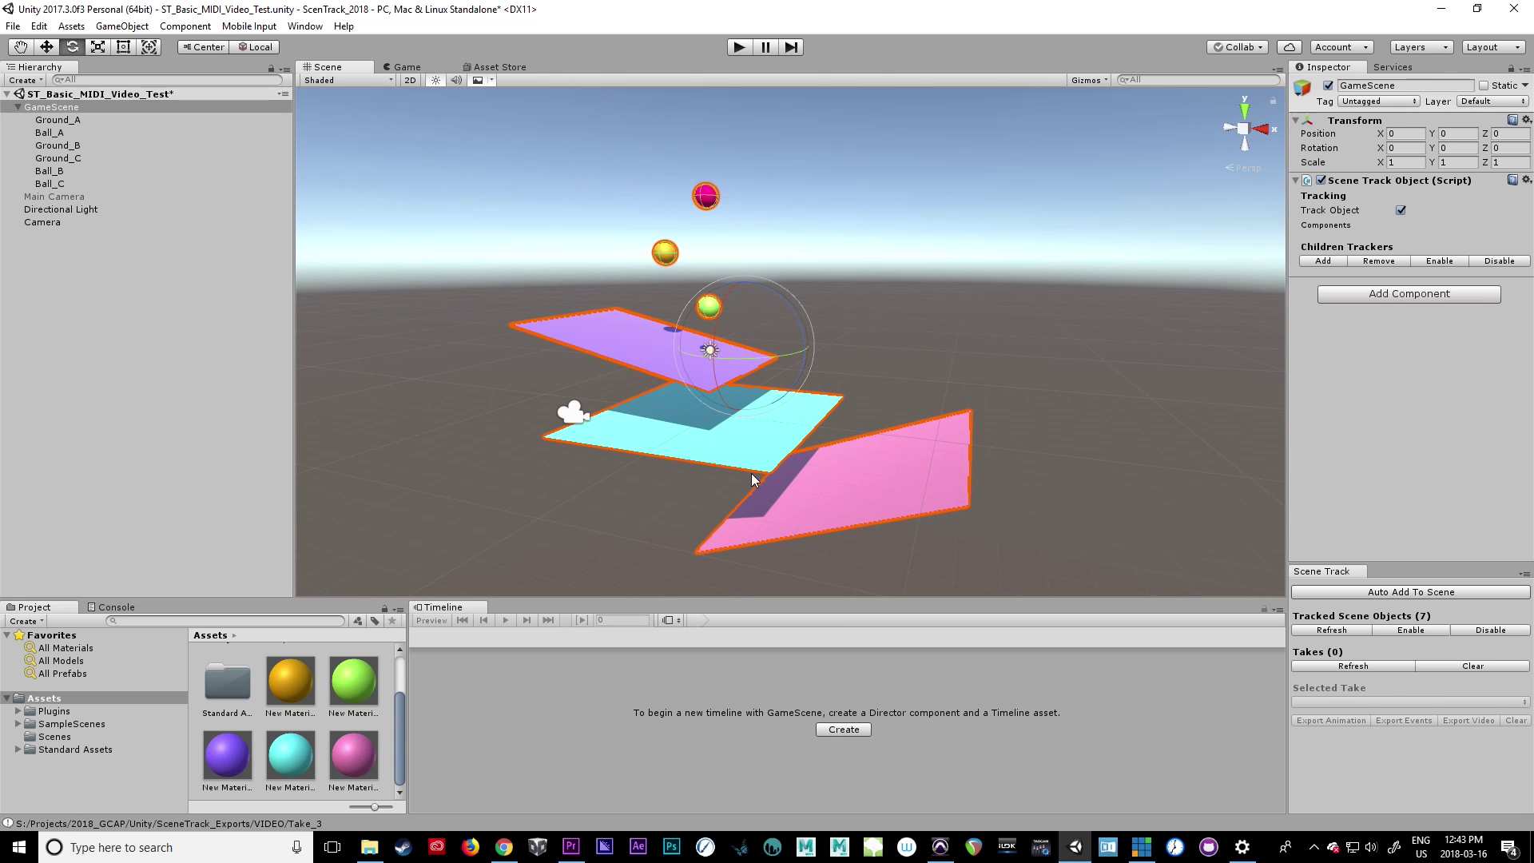
pyautogui.click(1071, 386)
pyautogui.click(730, 393)
pyautogui.click(726, 448)
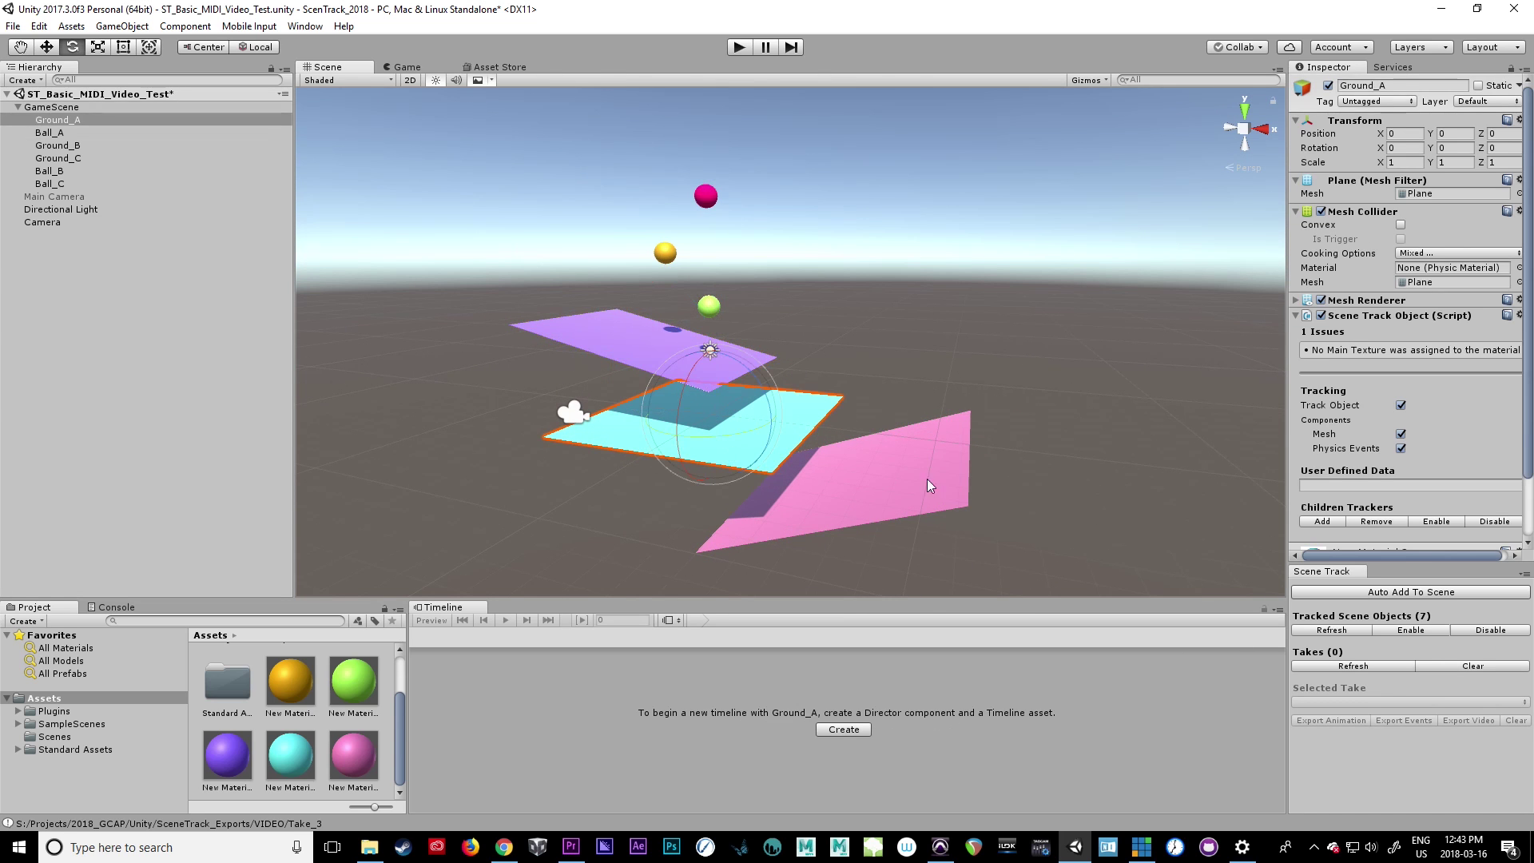
pyautogui.click(935, 481)
pyautogui.keyDown('alt'); pyautogui.moveTo(943, 486); pyautogui.dragTo(1105, 505); pyautogui.keyUp('alt')
pyautogui.press('e')
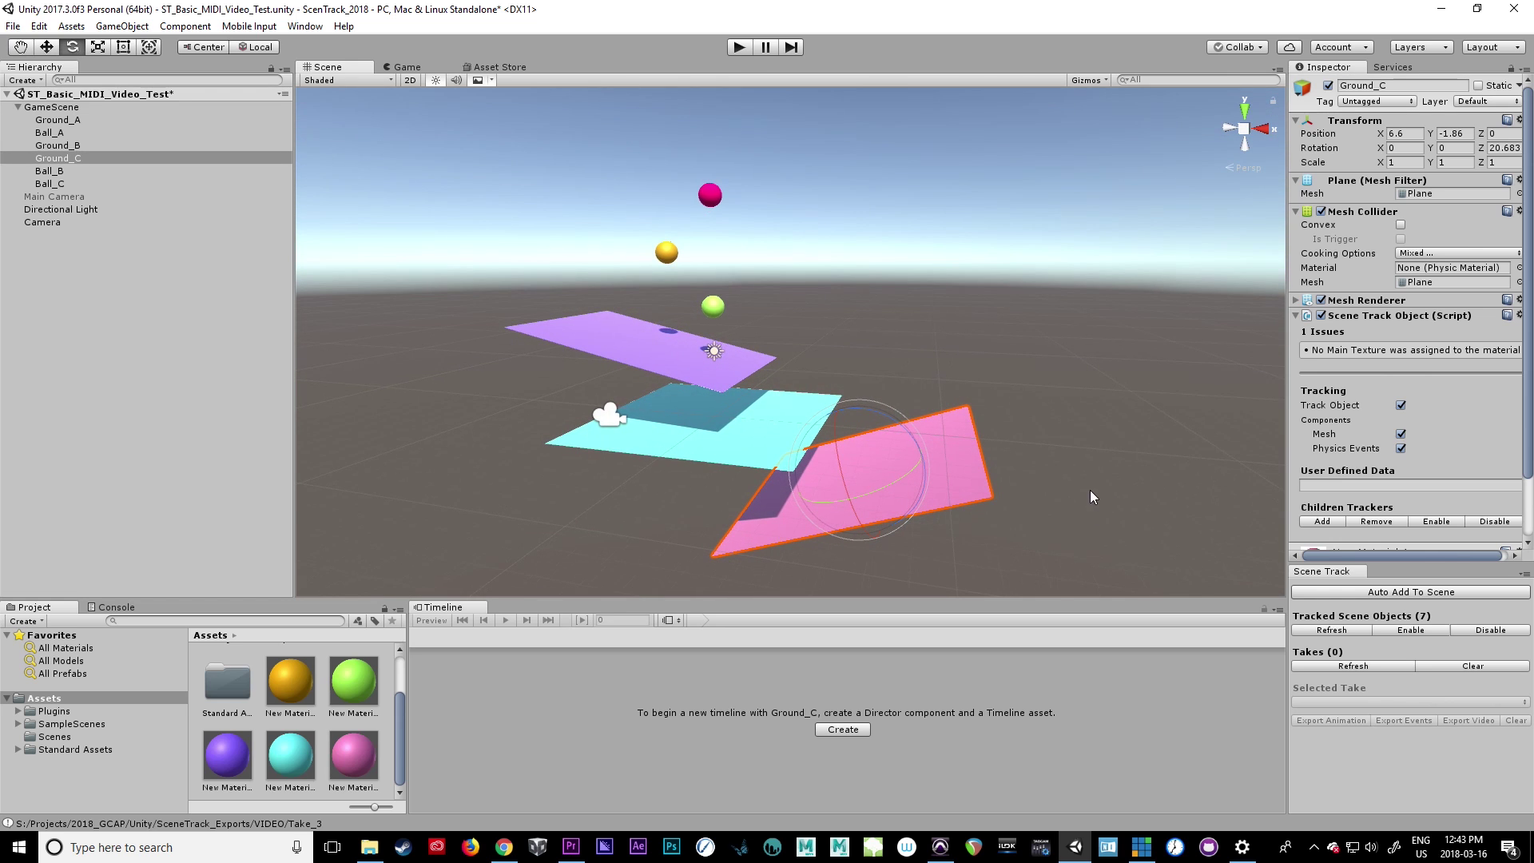
# Step: Record a new take by running the scene in play mode and stopping it, and refresh the takes list
pyautogui.click(738, 48)
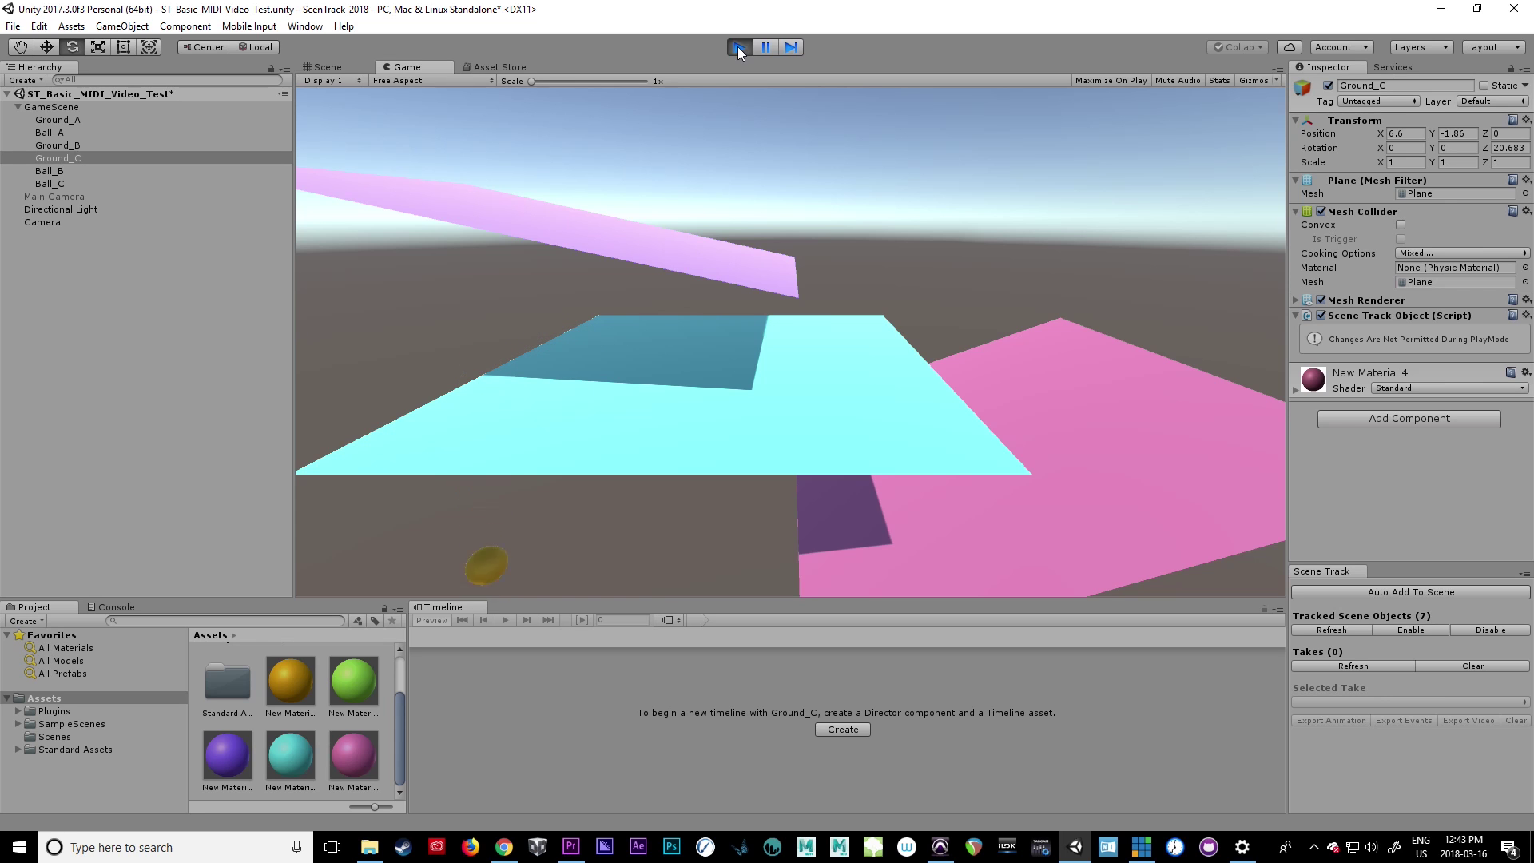
pyautogui.click(739, 50)
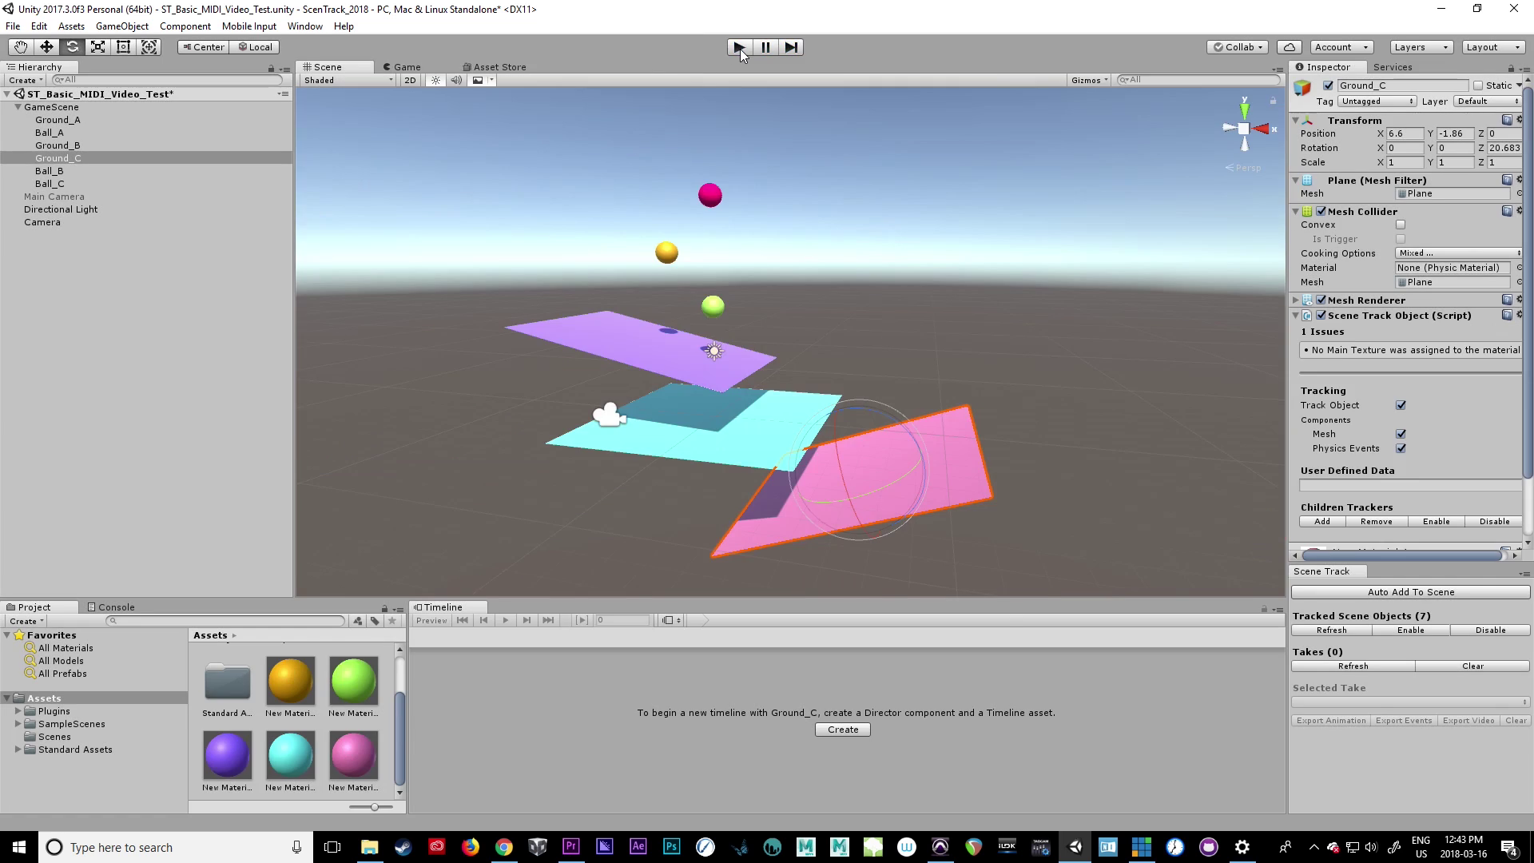
pyautogui.click(1383, 667)
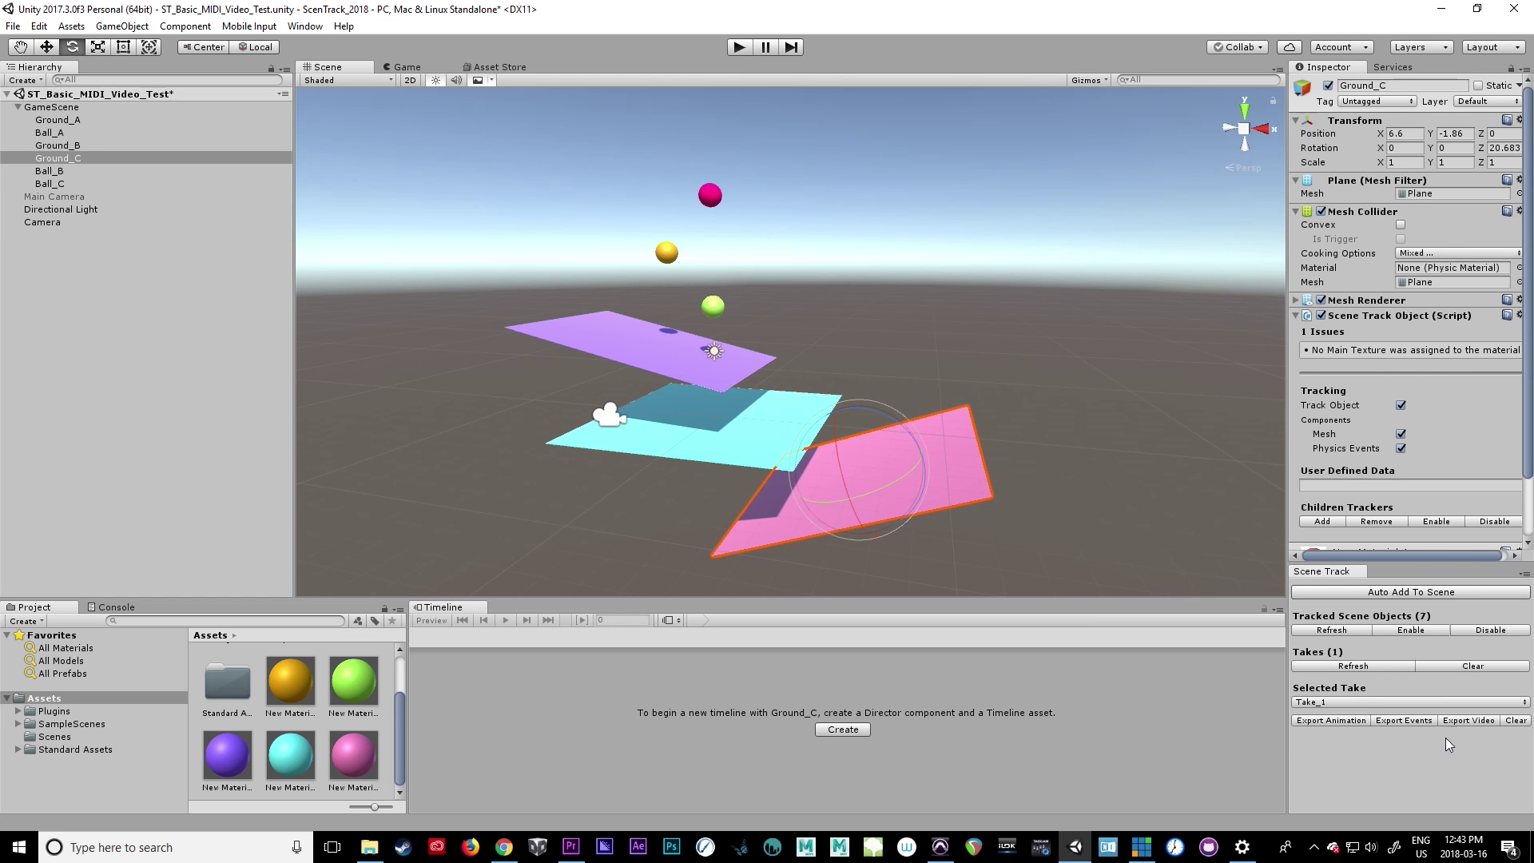
# Step: Export the video of Take_1 to the VIDEO folder as Take_5.mp4
pyautogui.click(1477, 720)
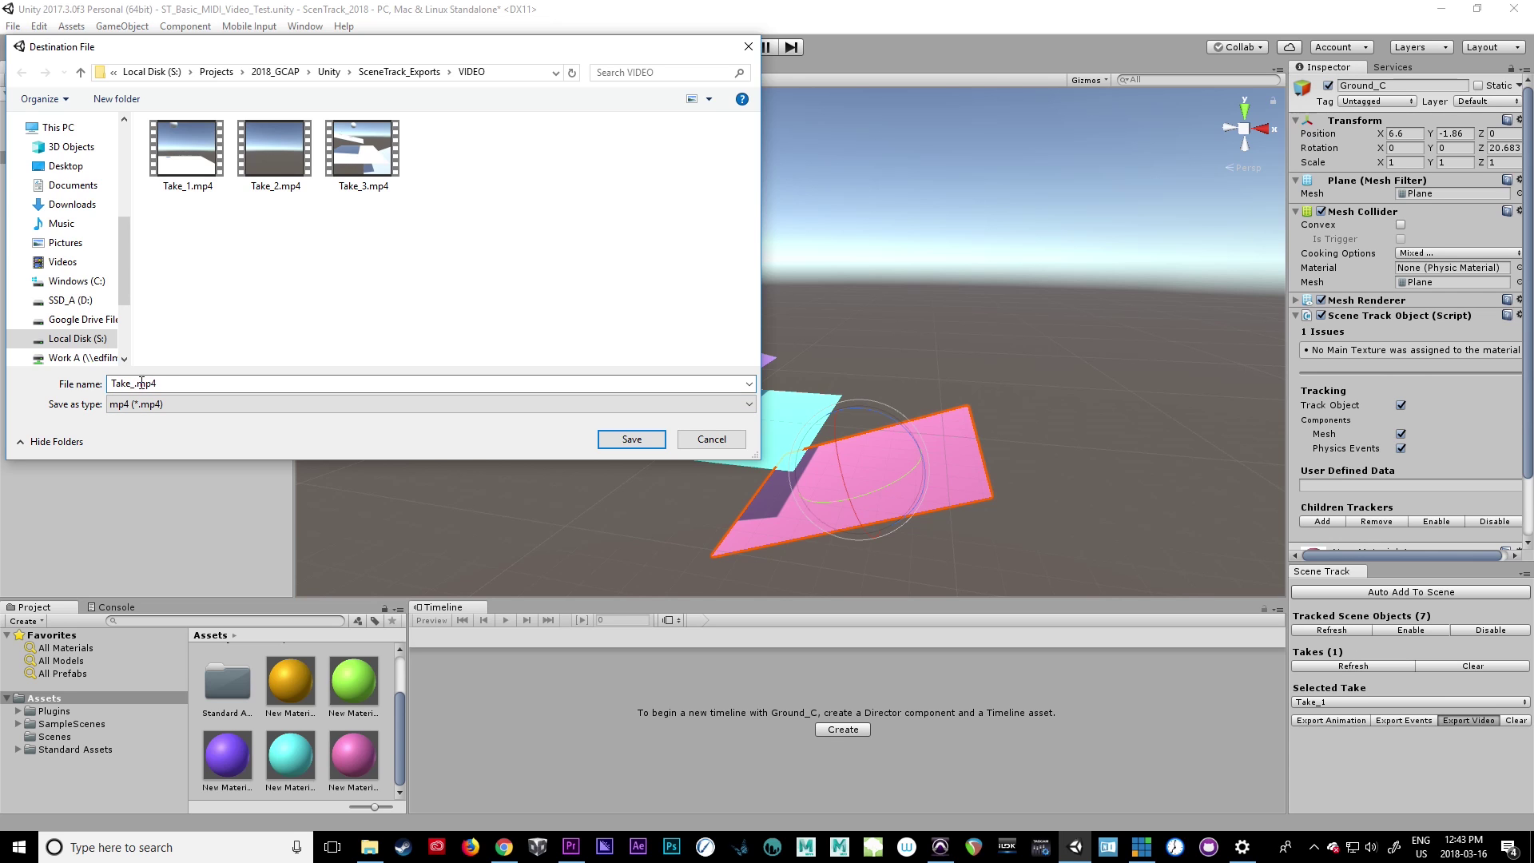
pyautogui.press('Return')
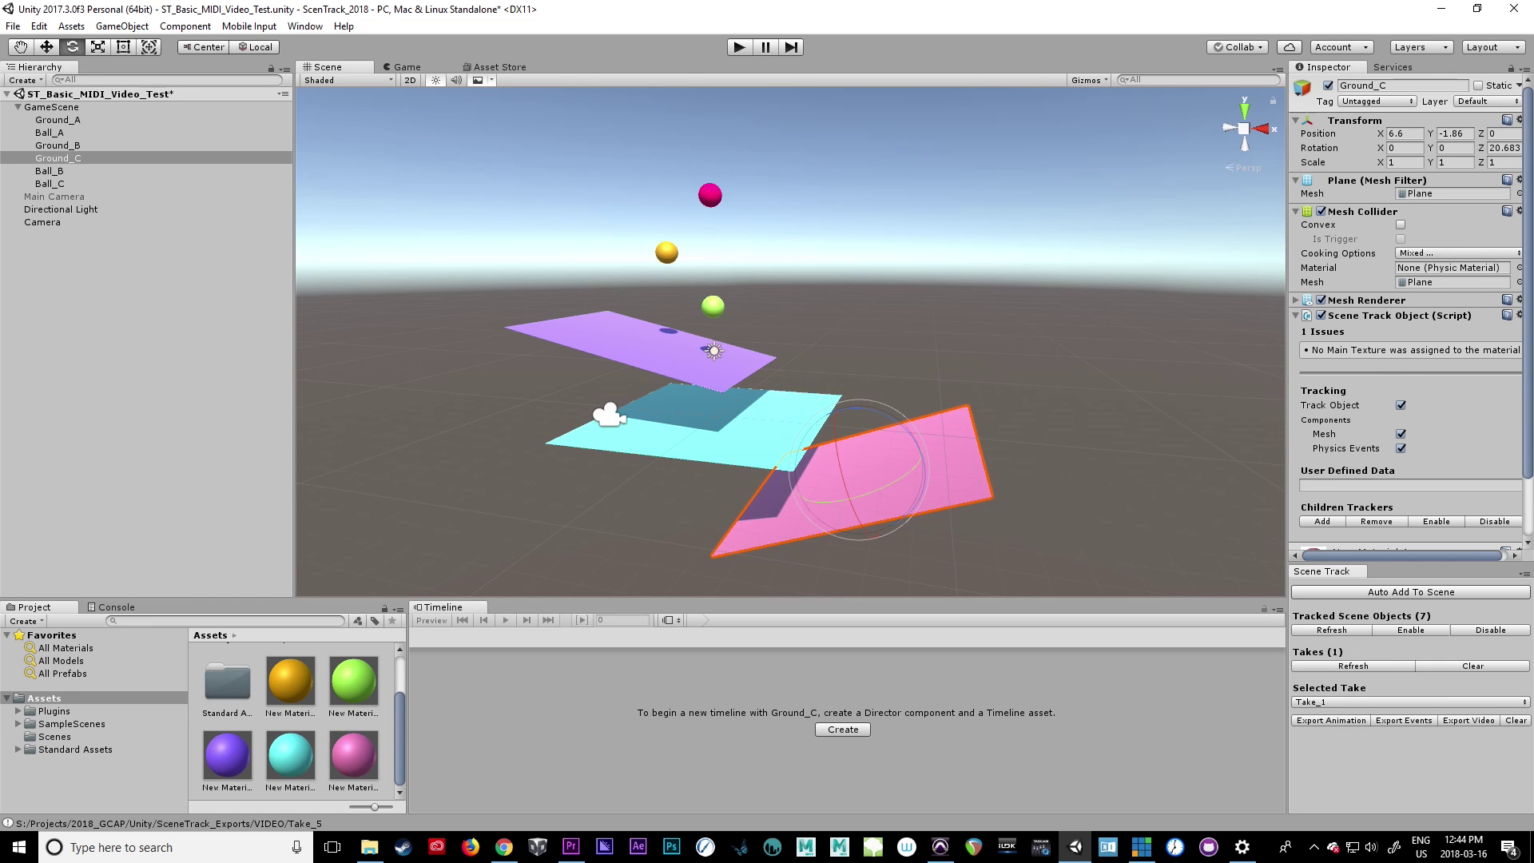
# Step: Export the events of Take_1 as a MIDI file named Take_5.mid in the SceneTrack_Exports MID folder
pyautogui.click(1405, 721)
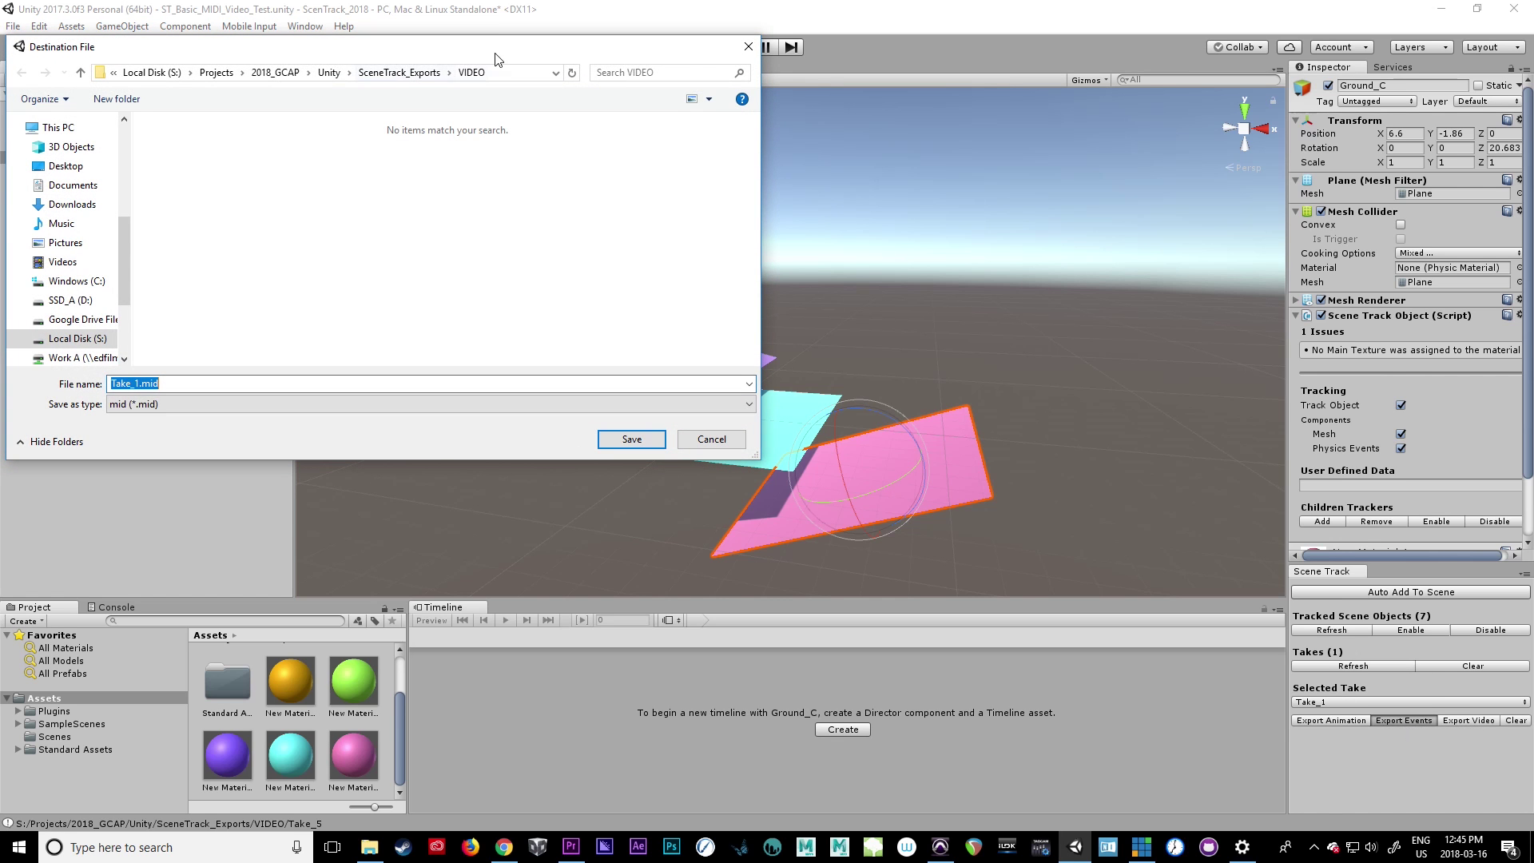
pyautogui.click(416, 73)
pyautogui.doubleClick(188, 160)
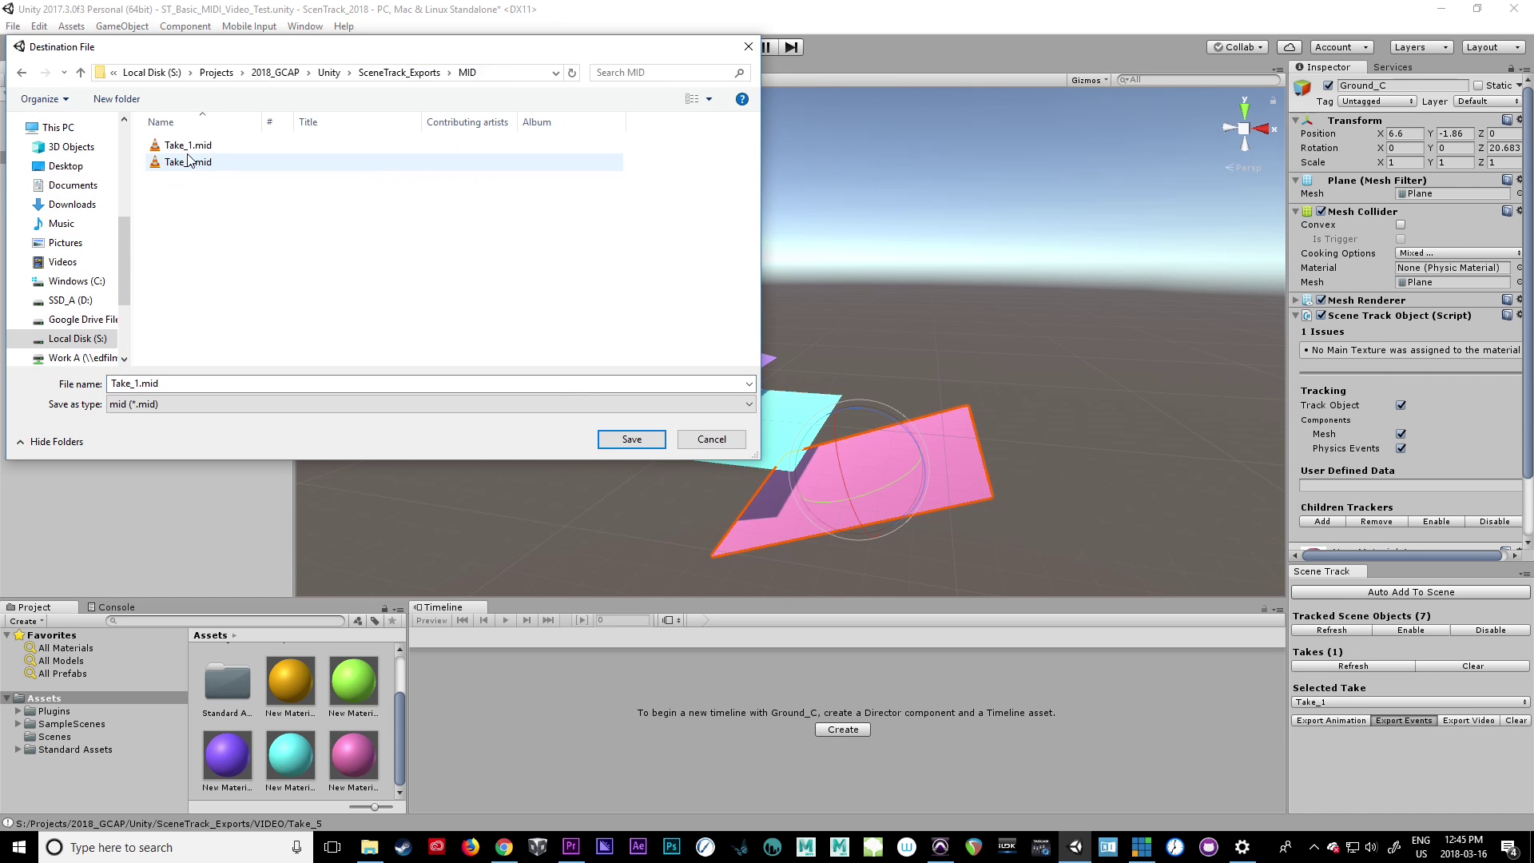
pyautogui.click(195, 161)
pyautogui.doubleClick(141, 385)
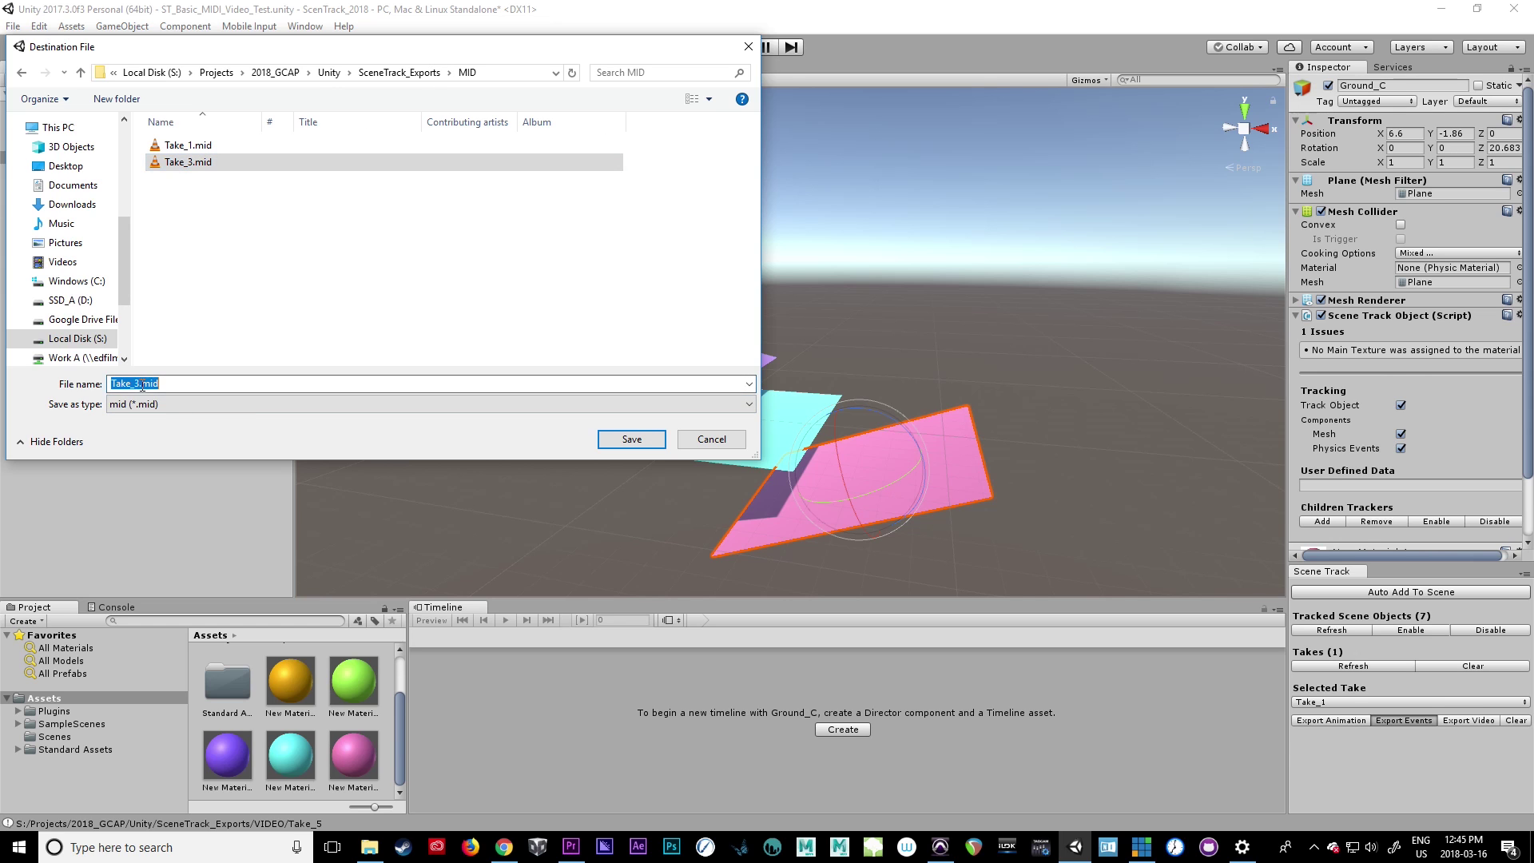
pyautogui.press('Return')
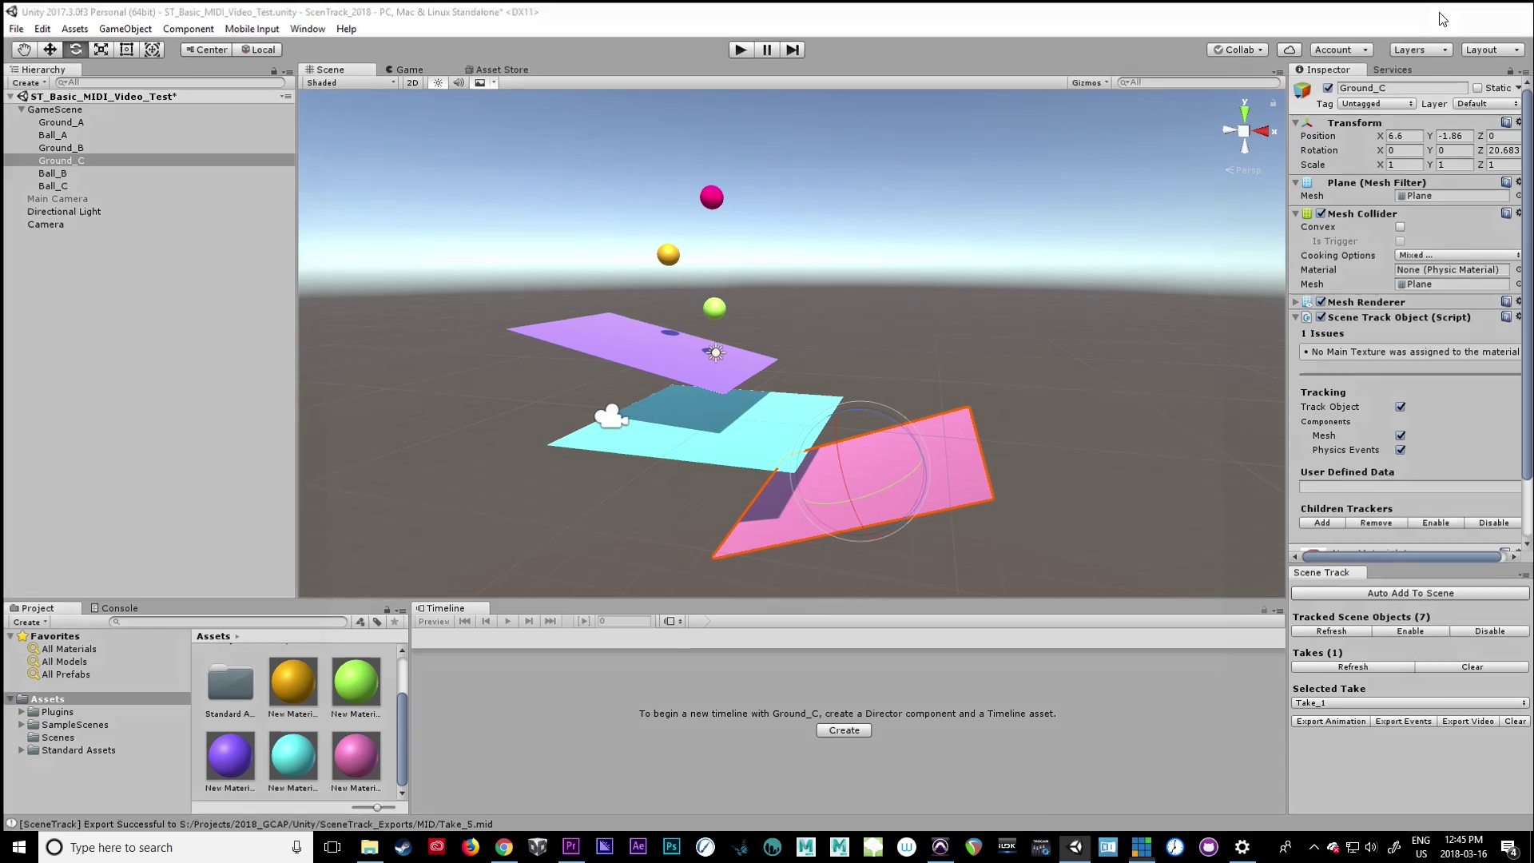
# Step: Switch to Pro Tools and import the video Take_5.mp4 at the session start without its audio
pyautogui.click(1441, 9)
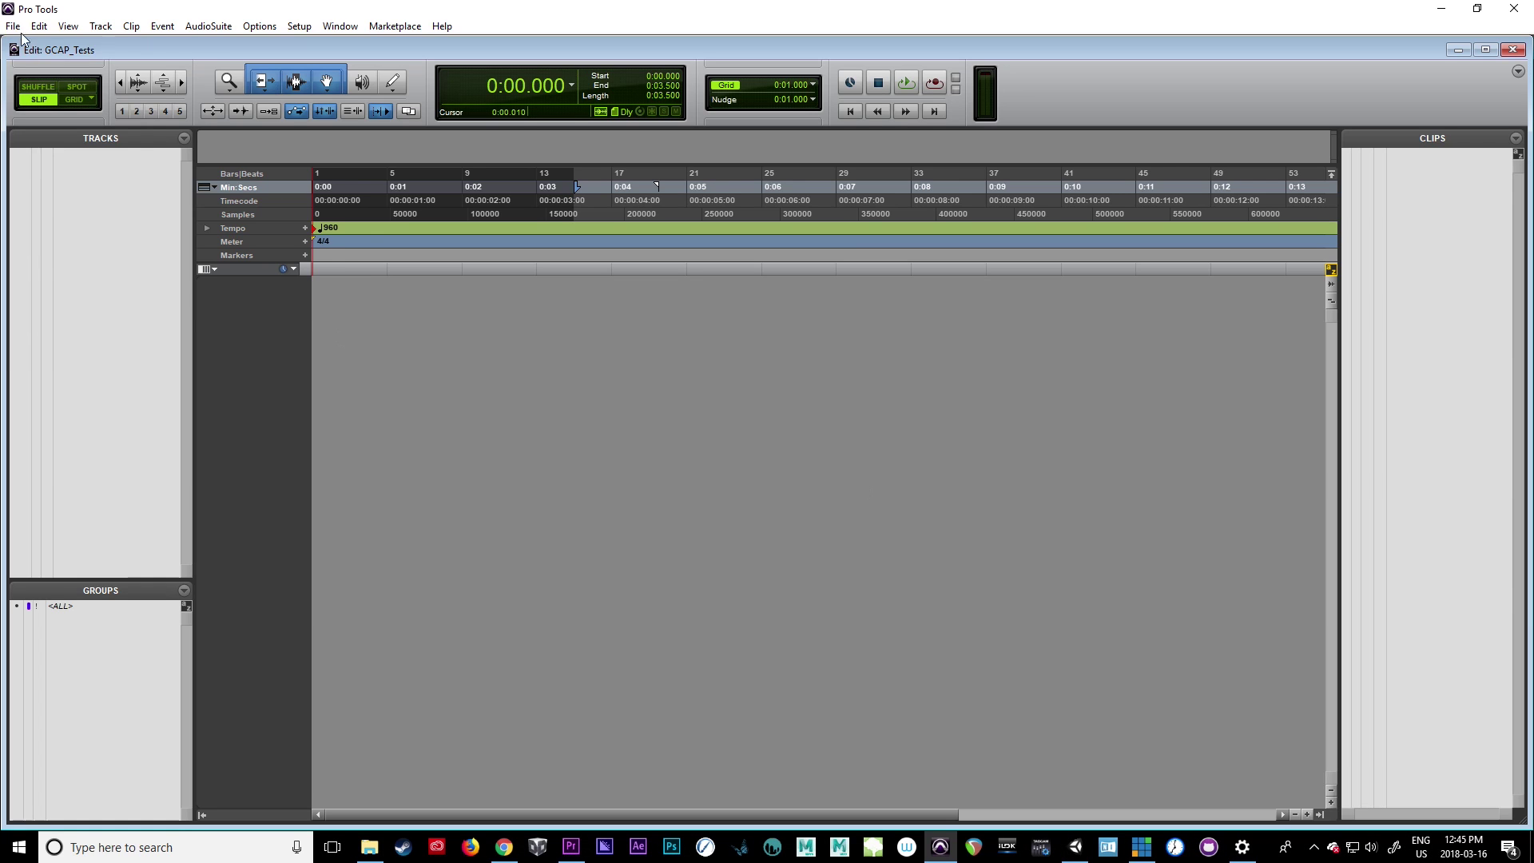
pyautogui.click(16, 27)
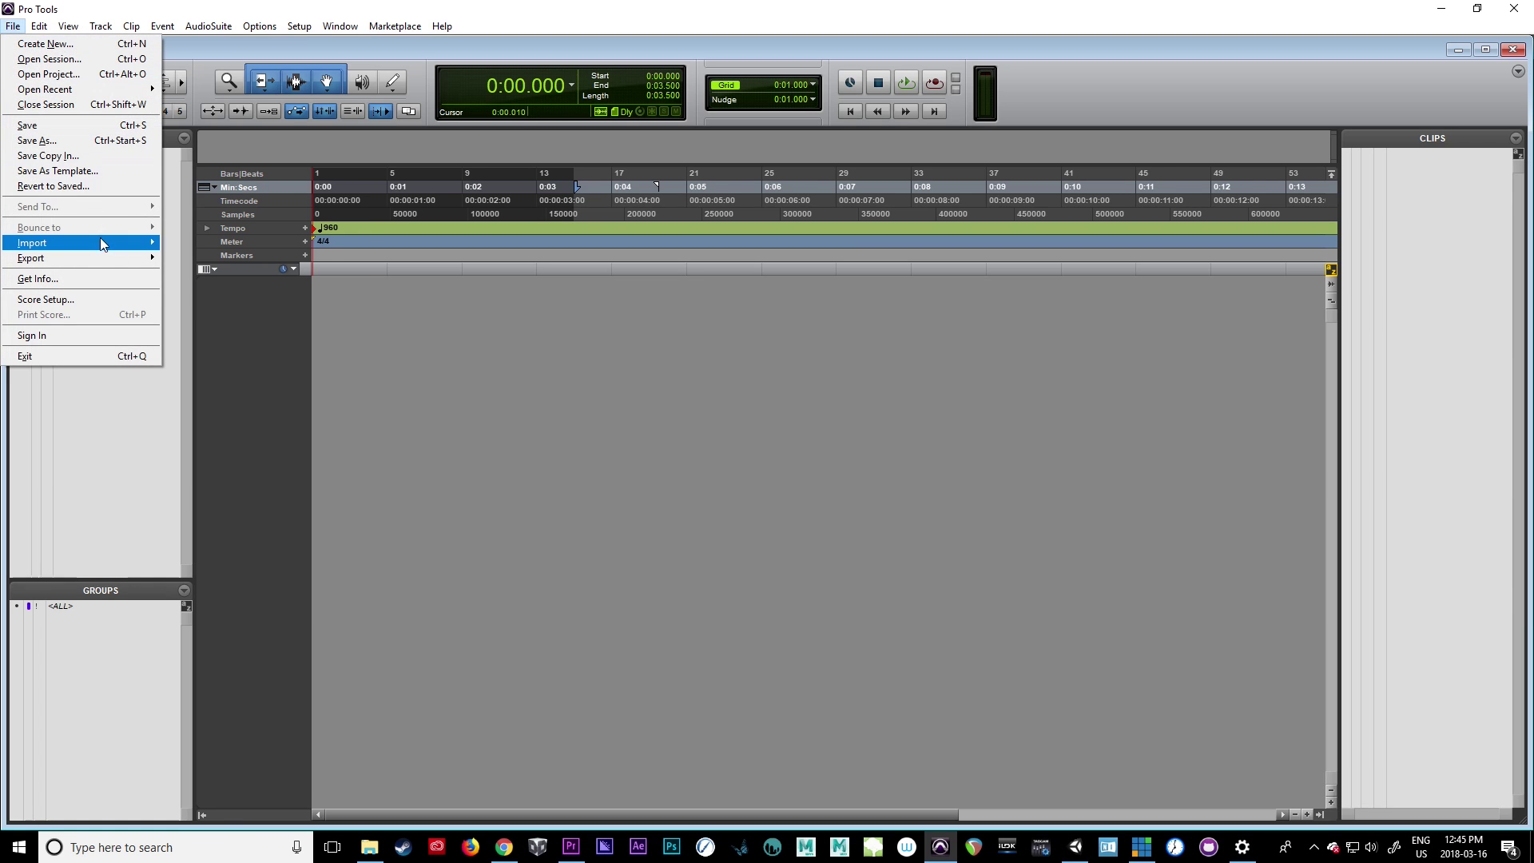
pyautogui.moveTo(108, 243)
pyautogui.click(248, 295)
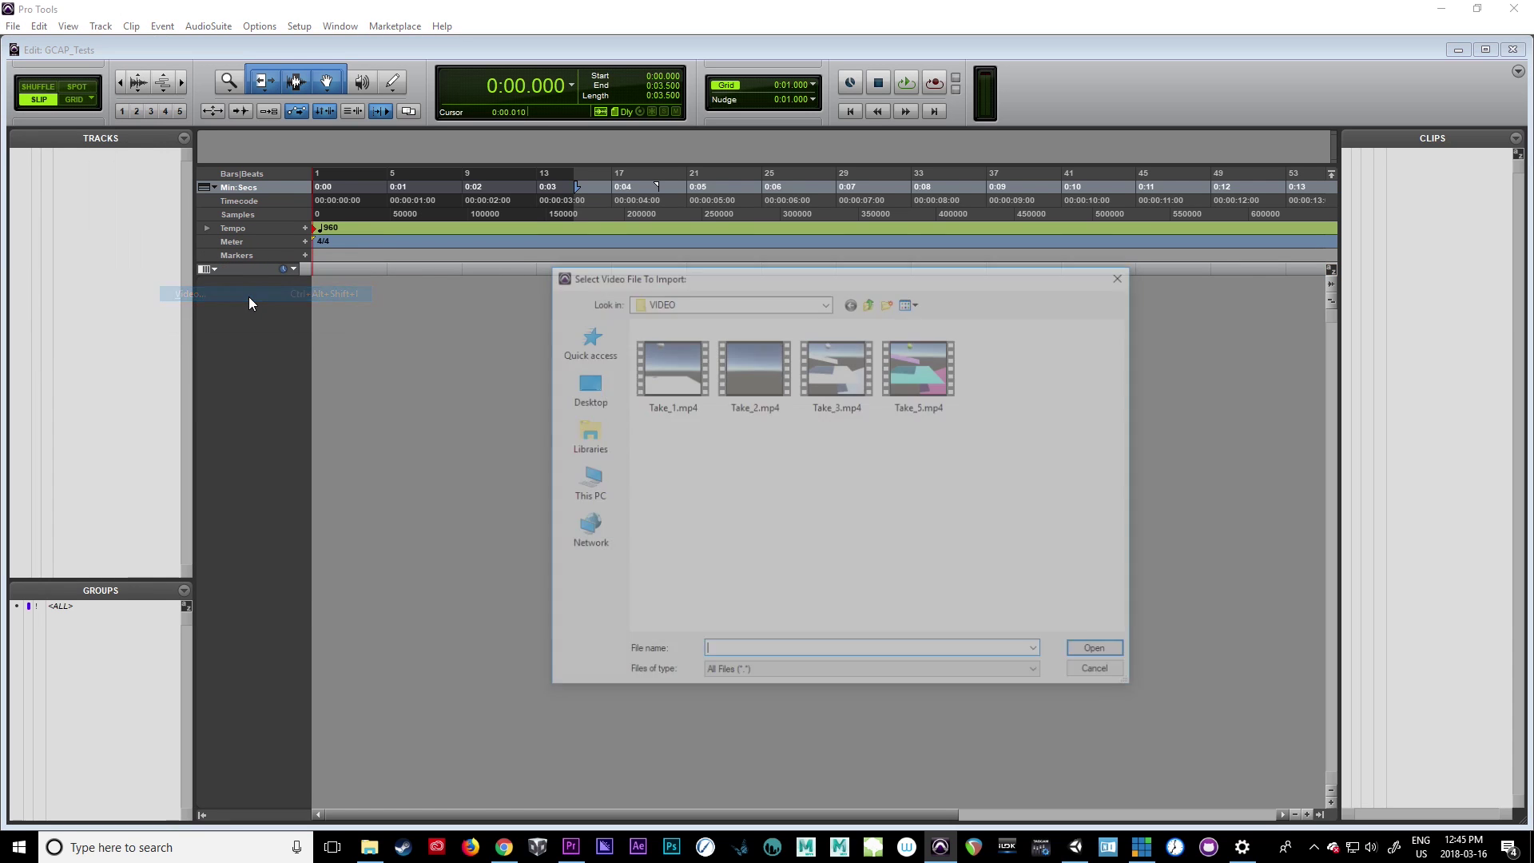
pyautogui.doubleClick(930, 369)
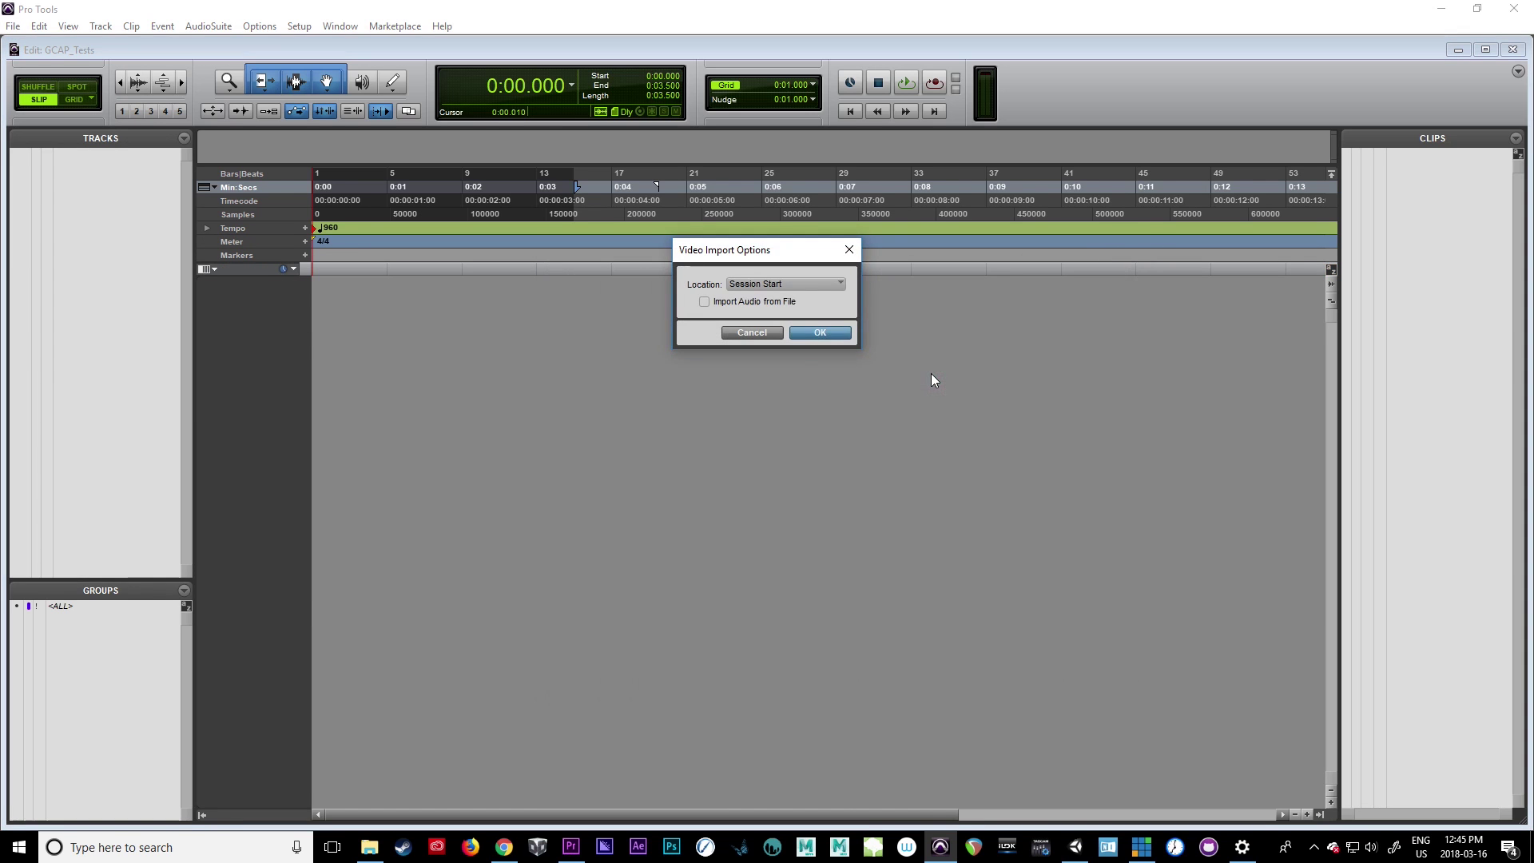
pyautogui.click(819, 333)
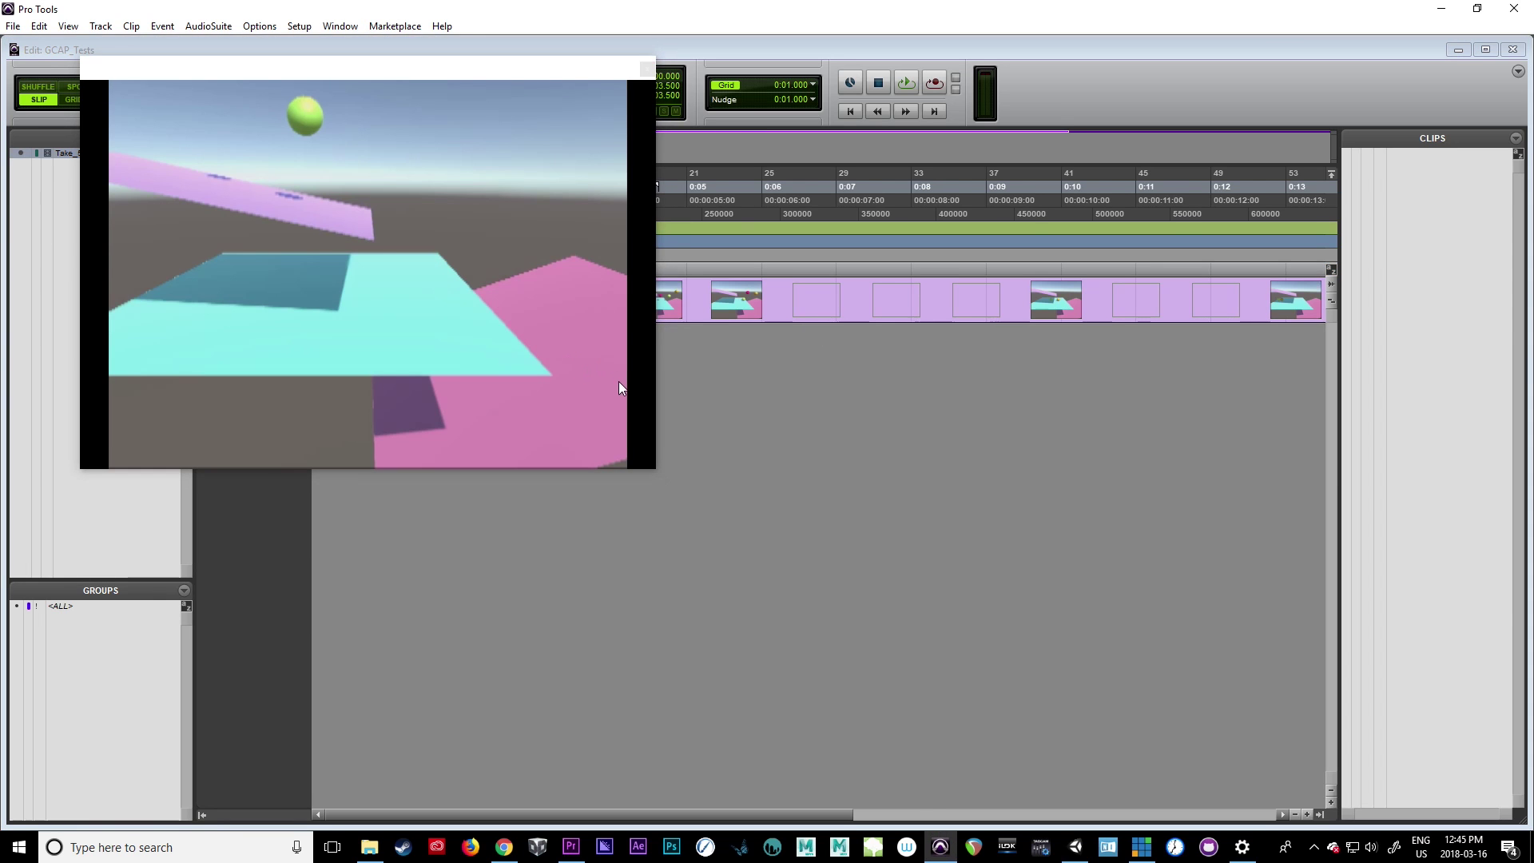
# Step: Reduce the size of the video window and move it to the empty area below the Take_5 track
pyautogui.rightClick(616, 380)
pyautogui.click(703, 428)
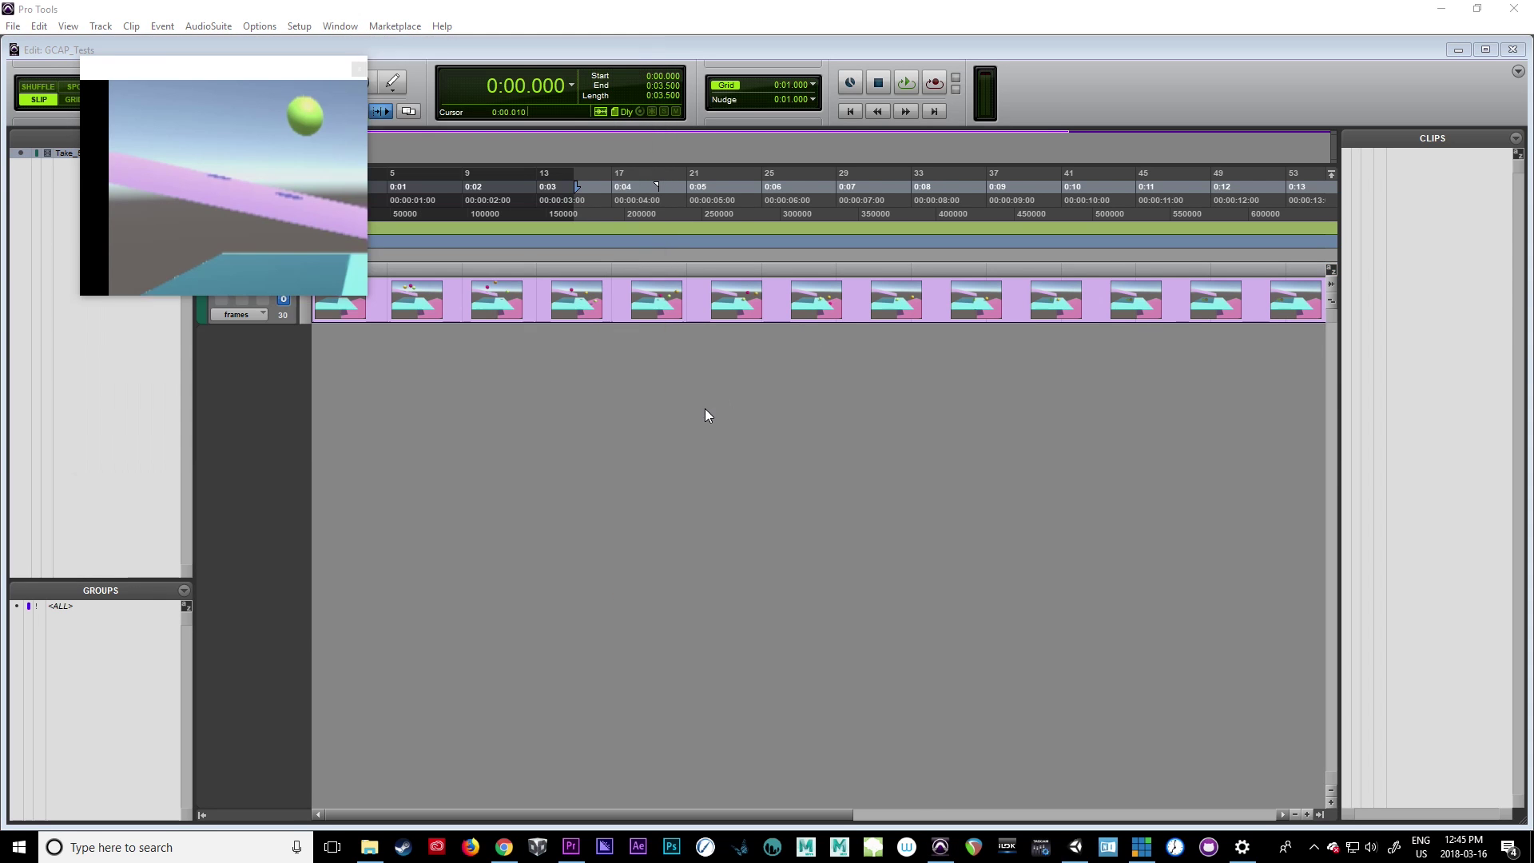
pyautogui.moveTo(312, 69); pyautogui.dragTo(1240, 389)
# Step: Import Take_5.mid from the MID folder onto new instrument tracks at the session start, including its tempo map
pyautogui.click(15, 28)
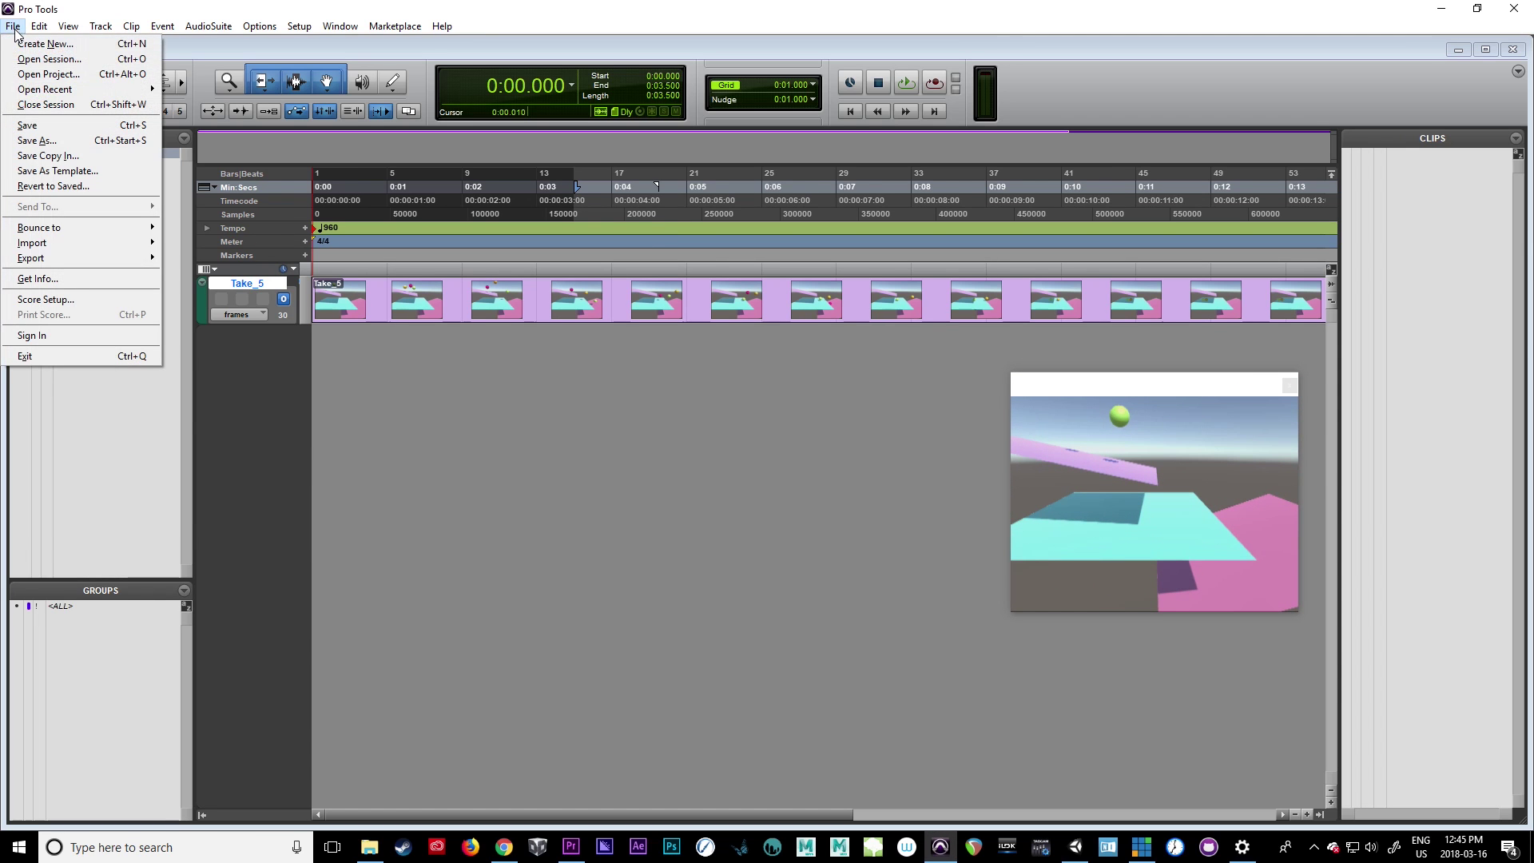
pyautogui.moveTo(159, 245)
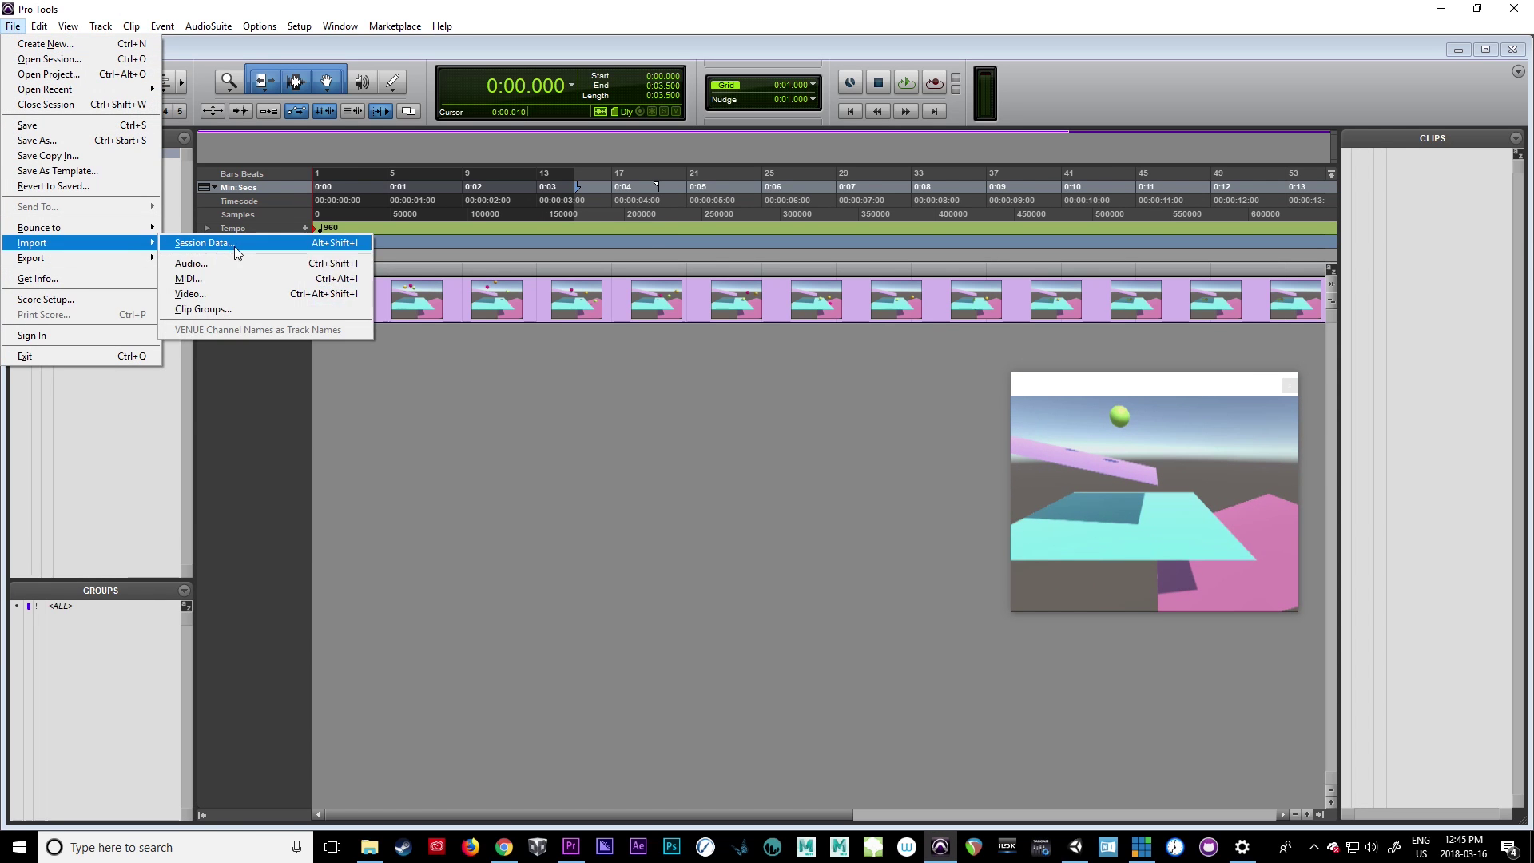
pyautogui.click(224, 279)
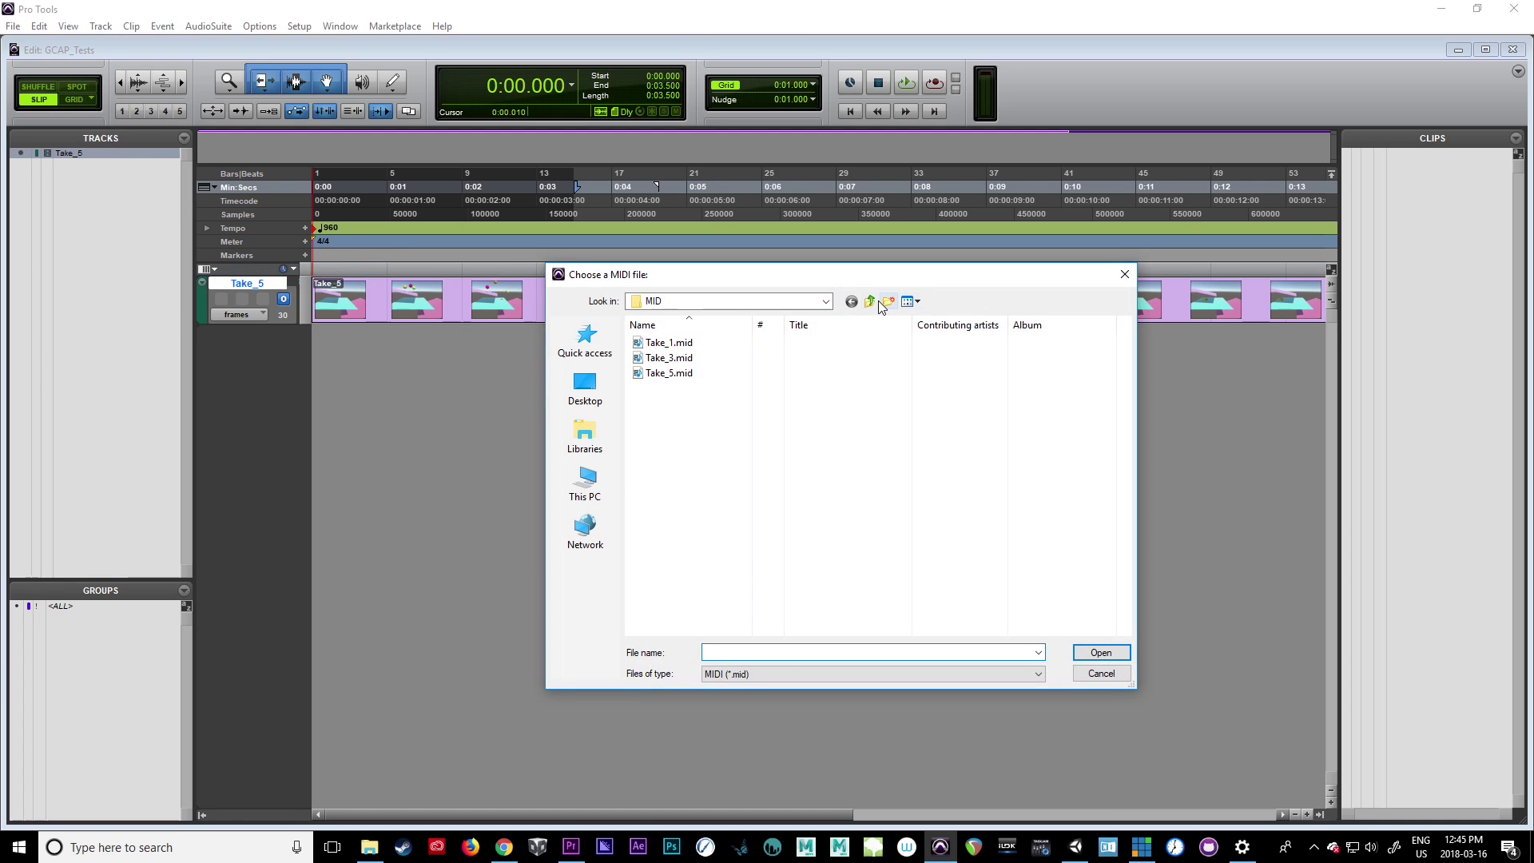
pyautogui.click(869, 302)
pyautogui.doubleClick(665, 357)
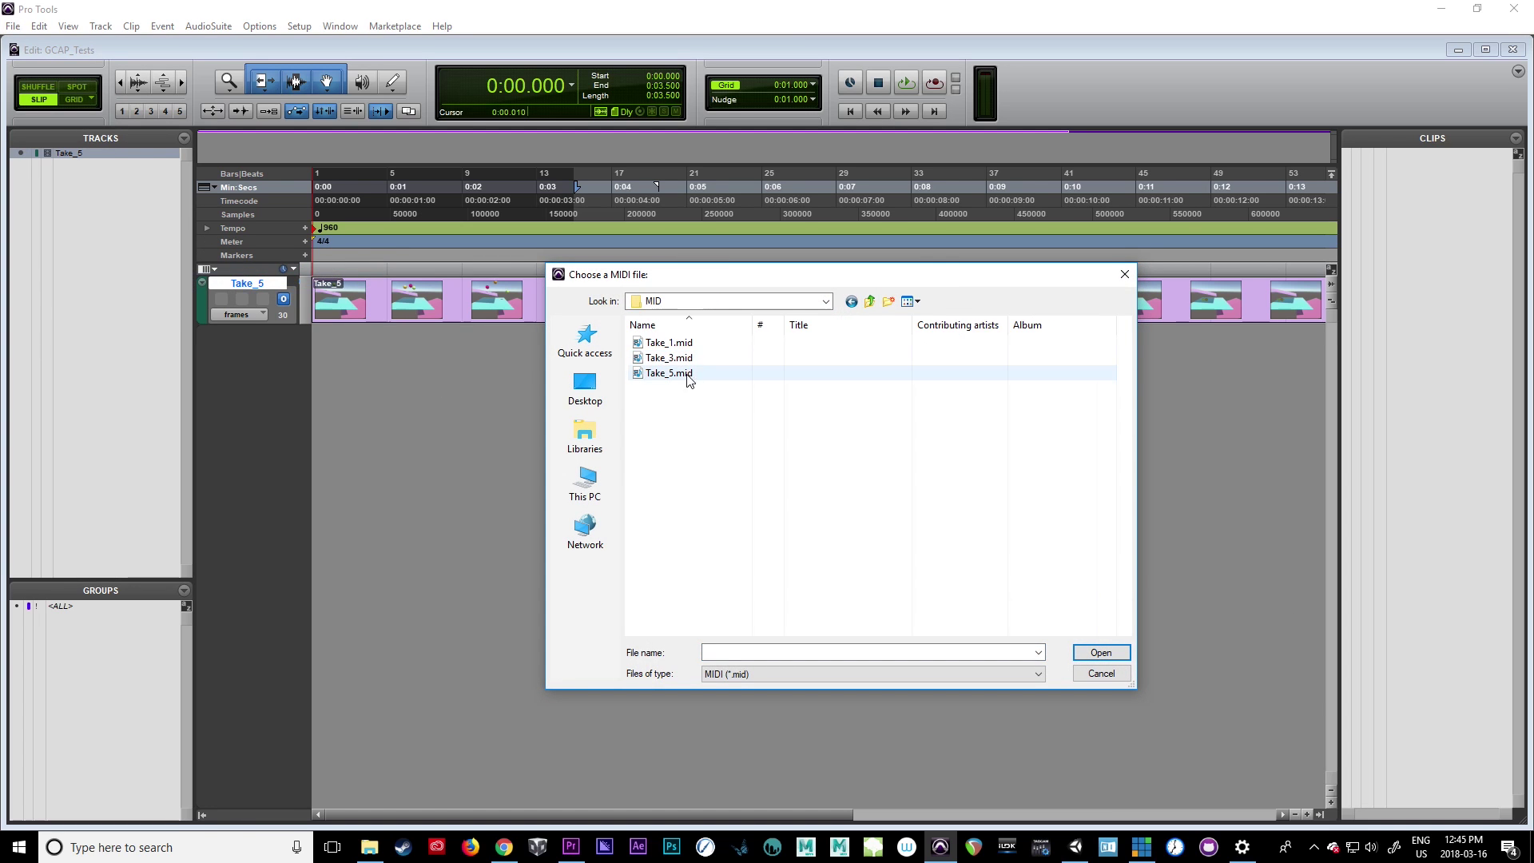
pyautogui.doubleClick(688, 372)
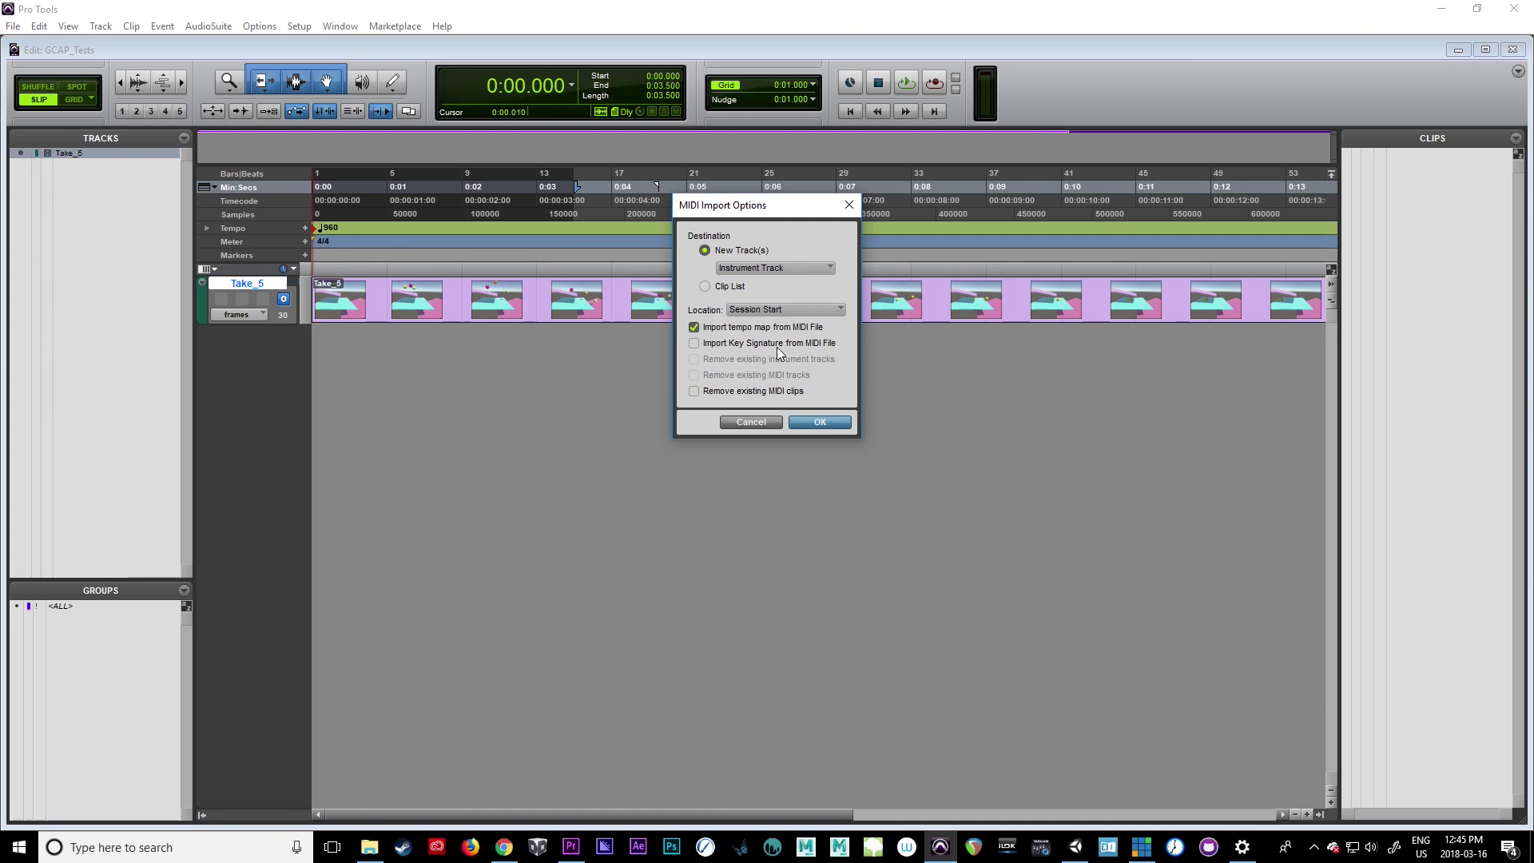
pyautogui.click(818, 421)
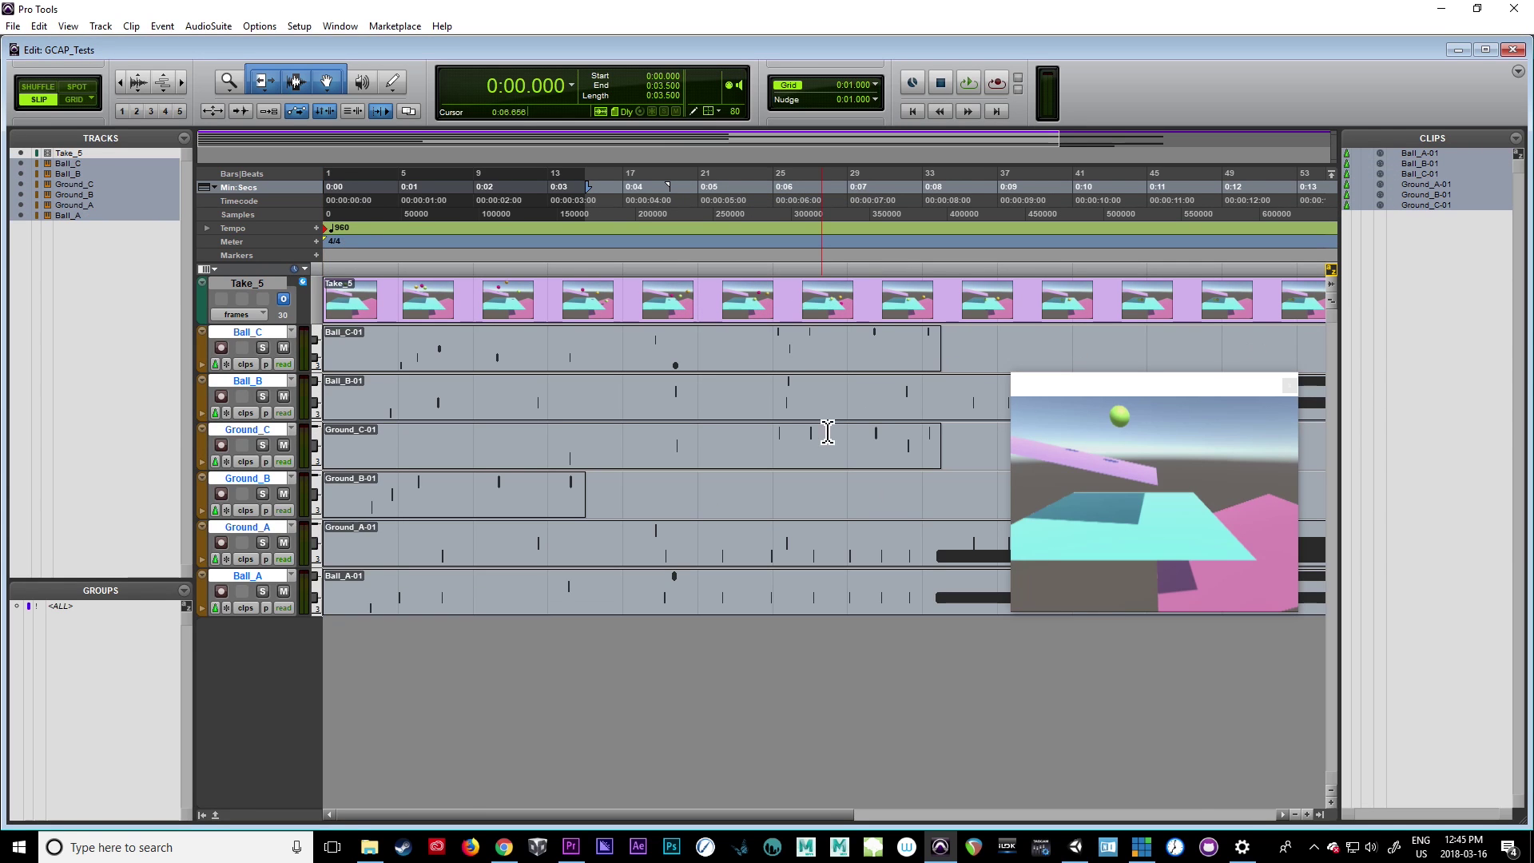
# Step: Move the video window lower and reorder the MIDI tracks as Ball_A, Ball_B, Ball_C, Ground_A, Ground_B, Ground_C
pyautogui.moveTo(1213, 389); pyautogui.dragTo(1130, 545)
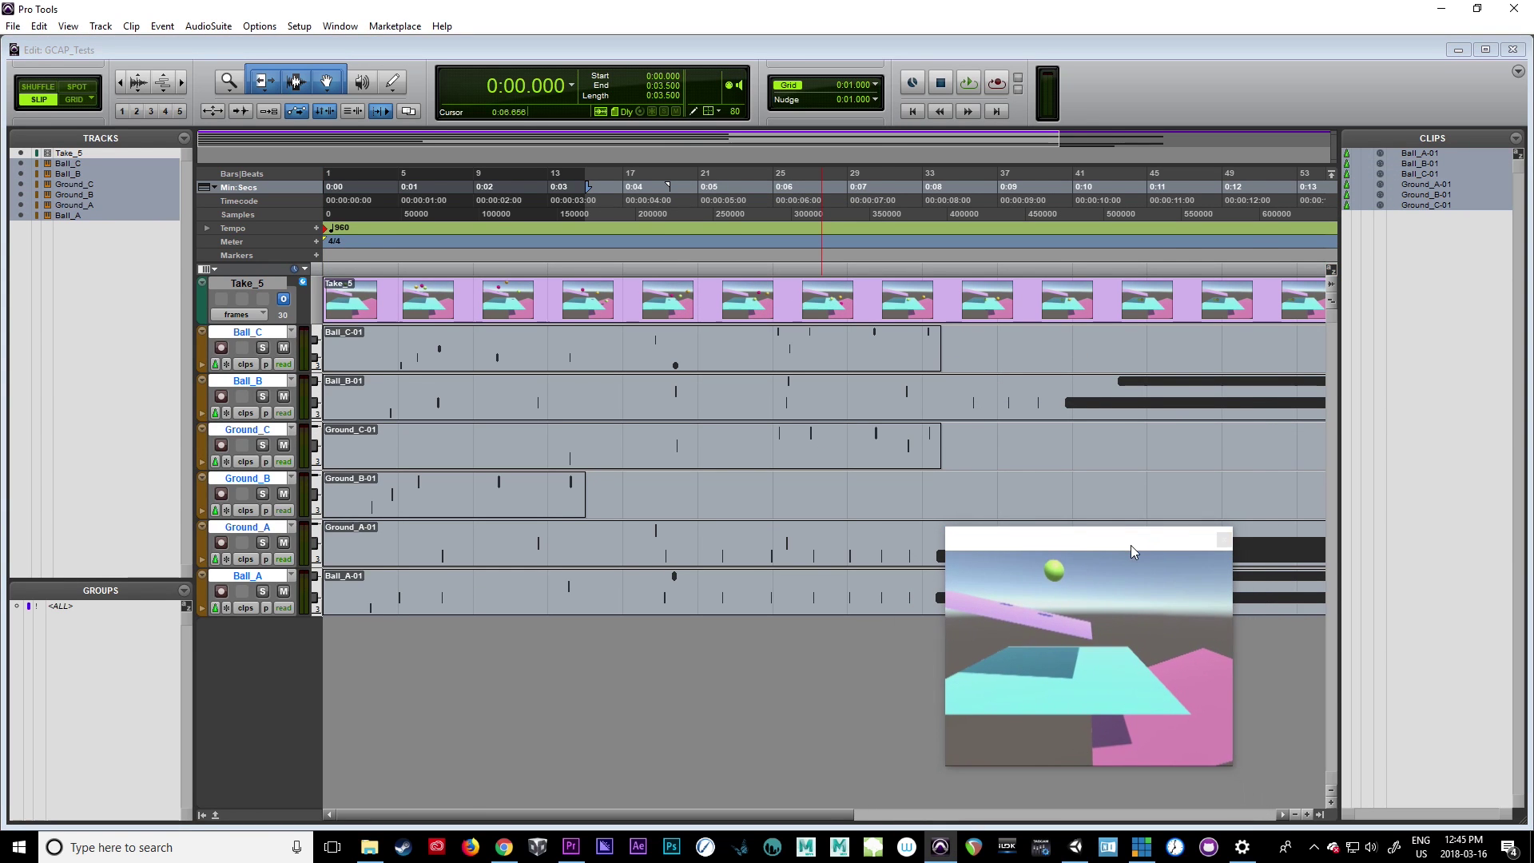
pyautogui.click(481, 664)
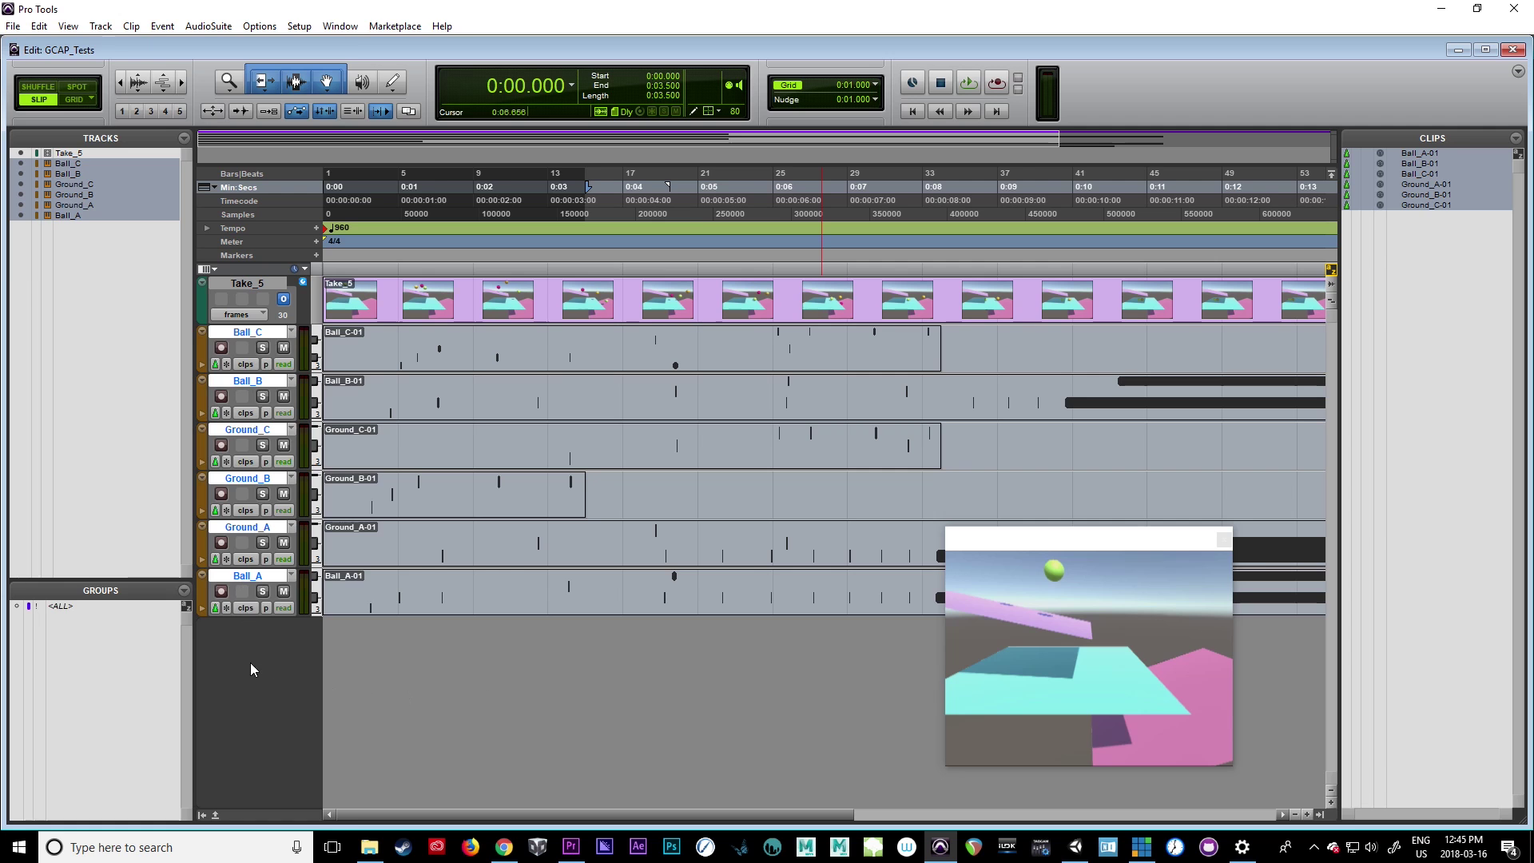
pyautogui.click(254, 576)
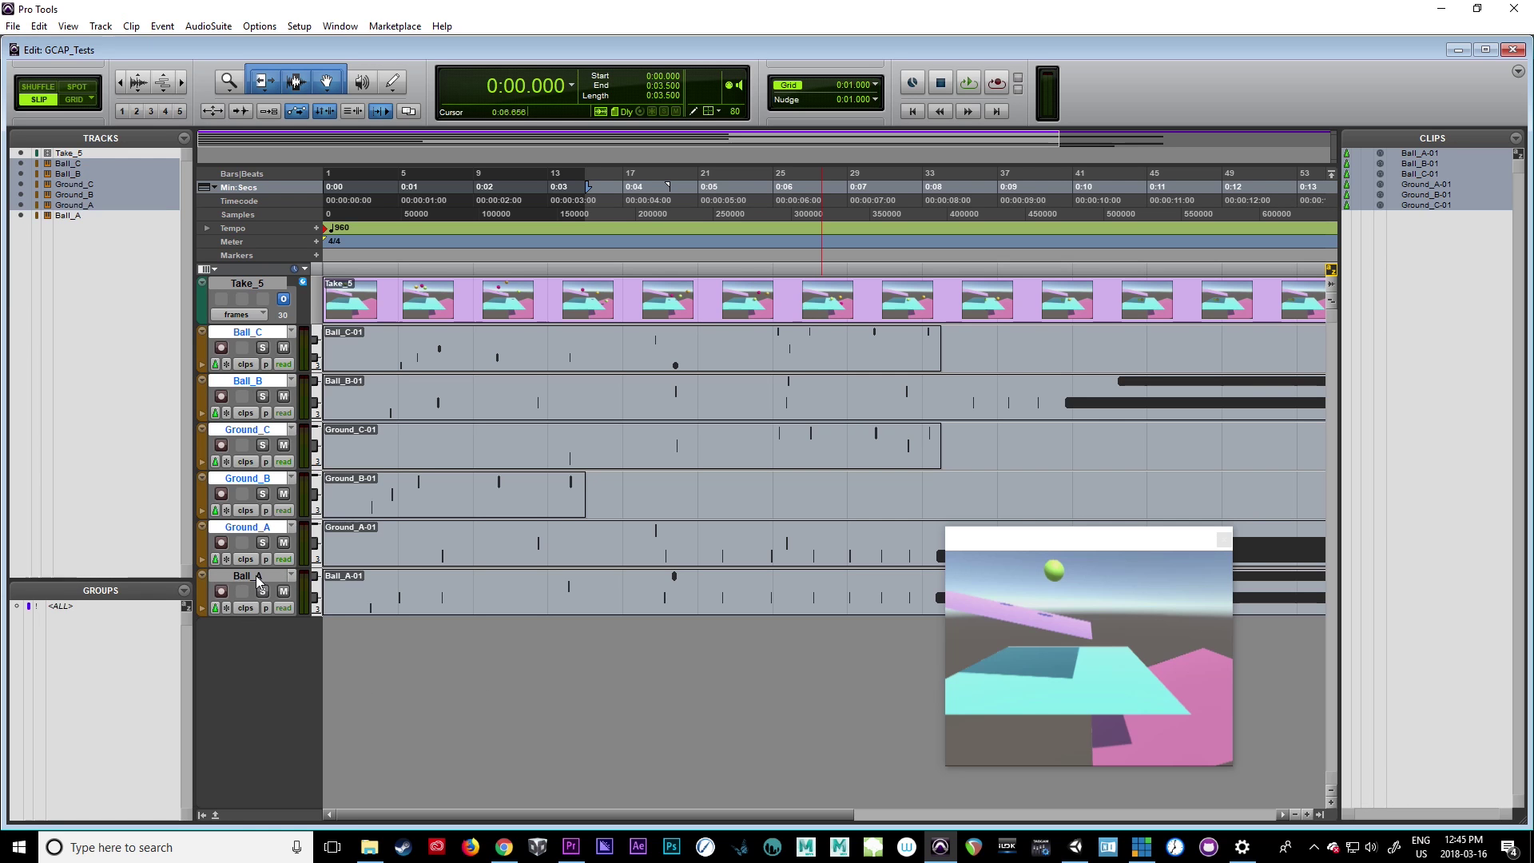
pyautogui.moveTo(256, 575); pyautogui.dragTo(264, 390)
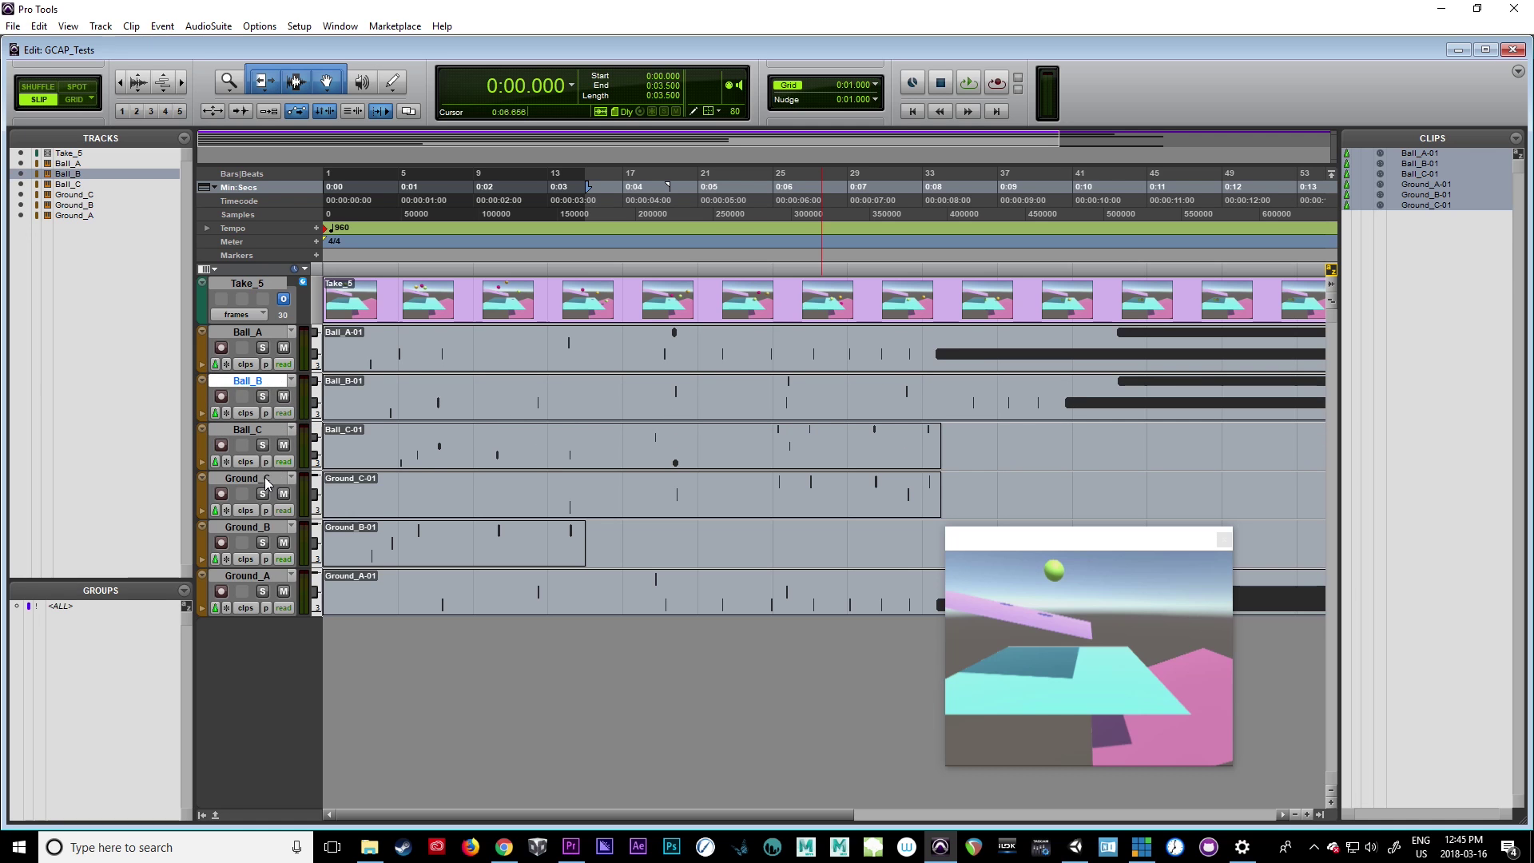
pyautogui.moveTo(268, 484); pyautogui.dragTo(273, 632)
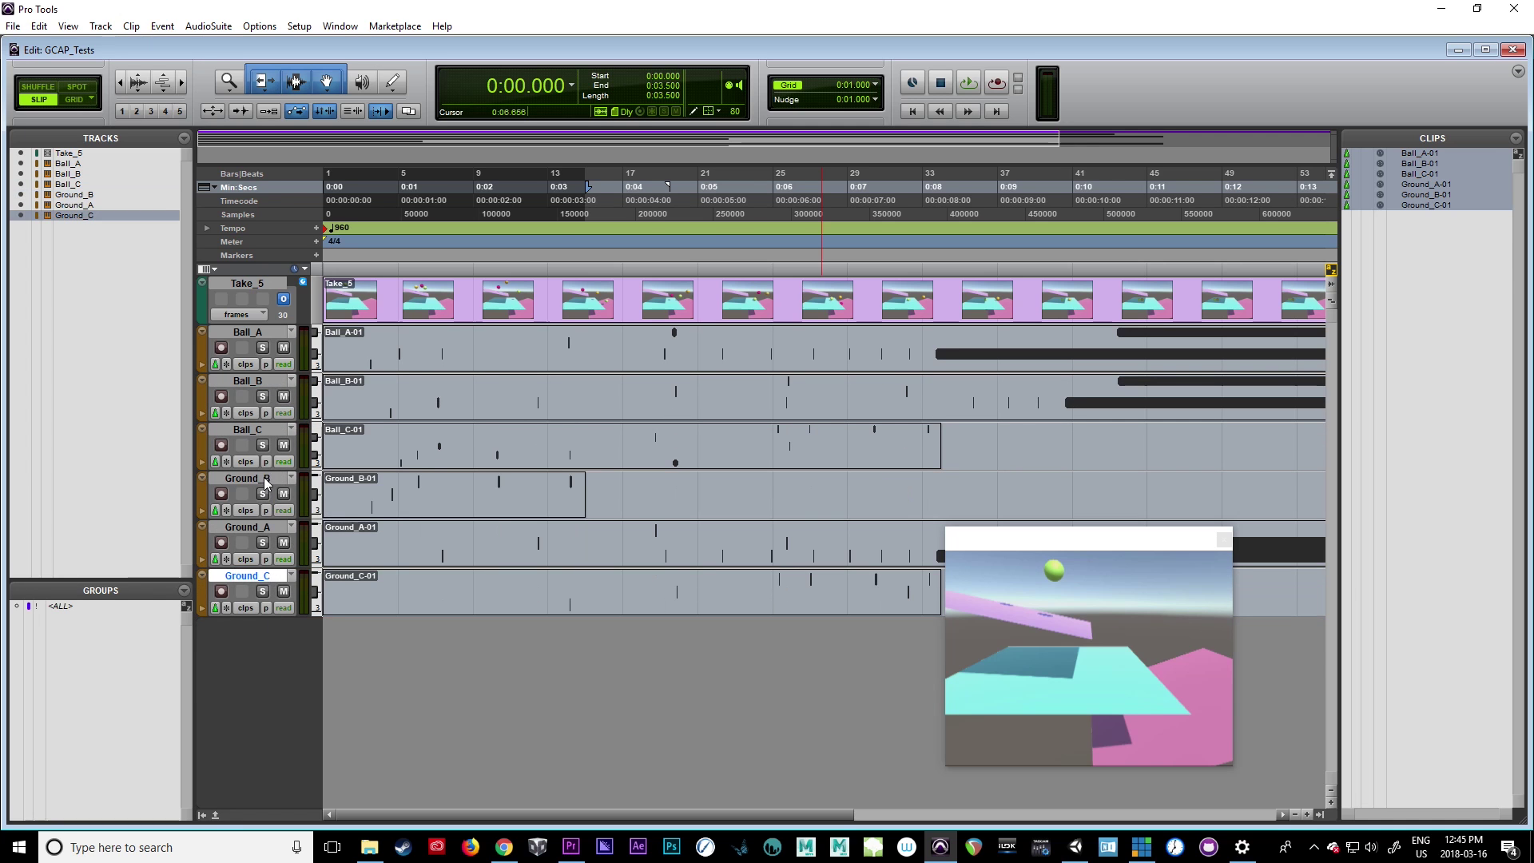
pyautogui.moveTo(267, 482); pyautogui.dragTo(271, 560)
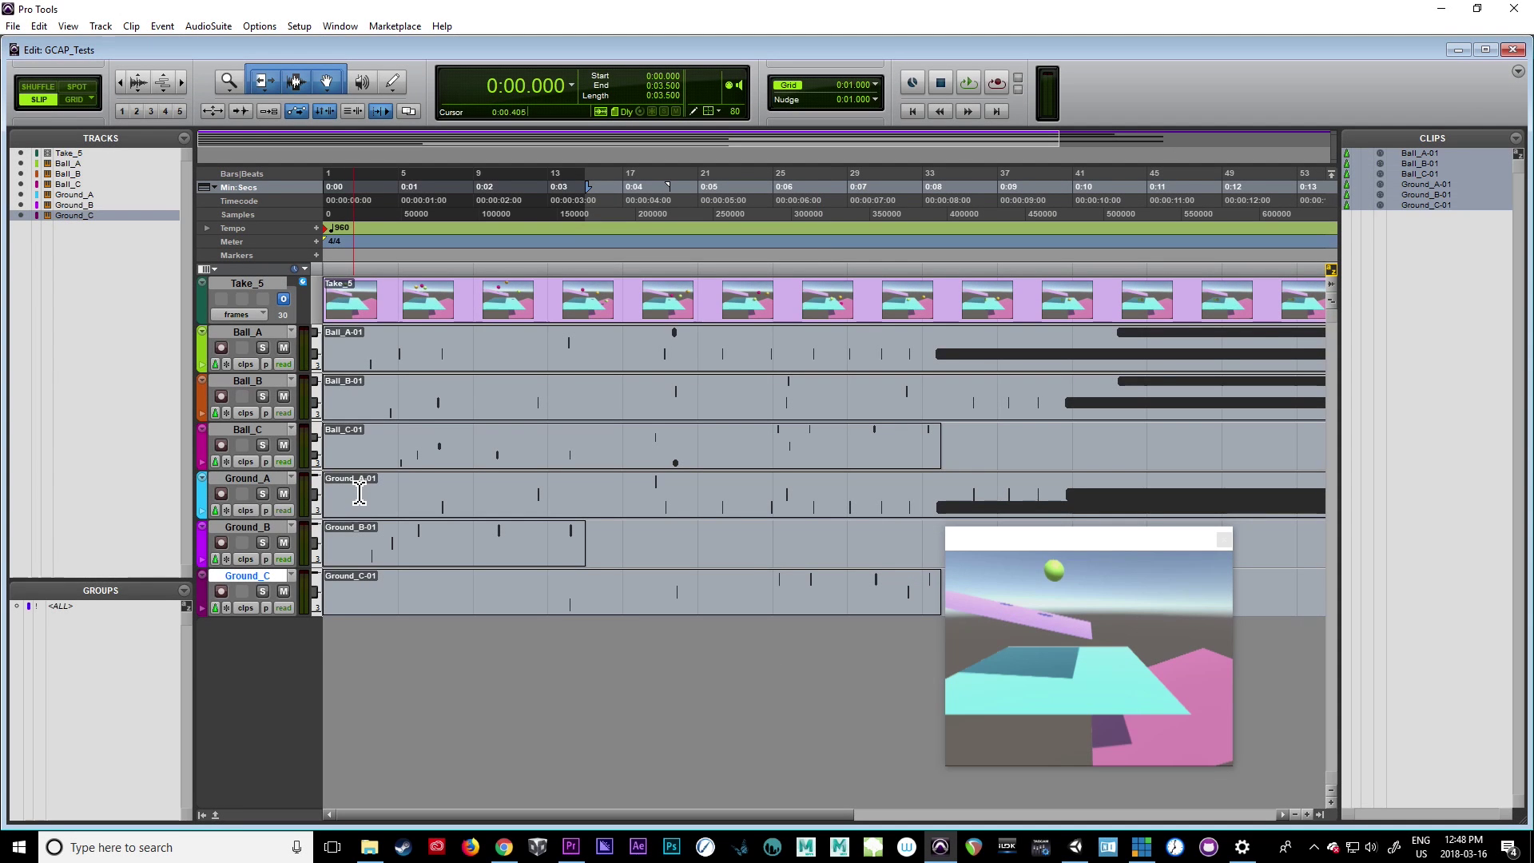
# Step: Scrub the Take_5 video track to about 0:00.491 with the Scrubber tool
pyautogui.click(363, 83)
pyautogui.moveTo(363, 299)
pyautogui.mouseDown()
pyautogui.moveTo(397, 300)
pyautogui.moveTo(361, 300)
pyautogui.mouseUp()
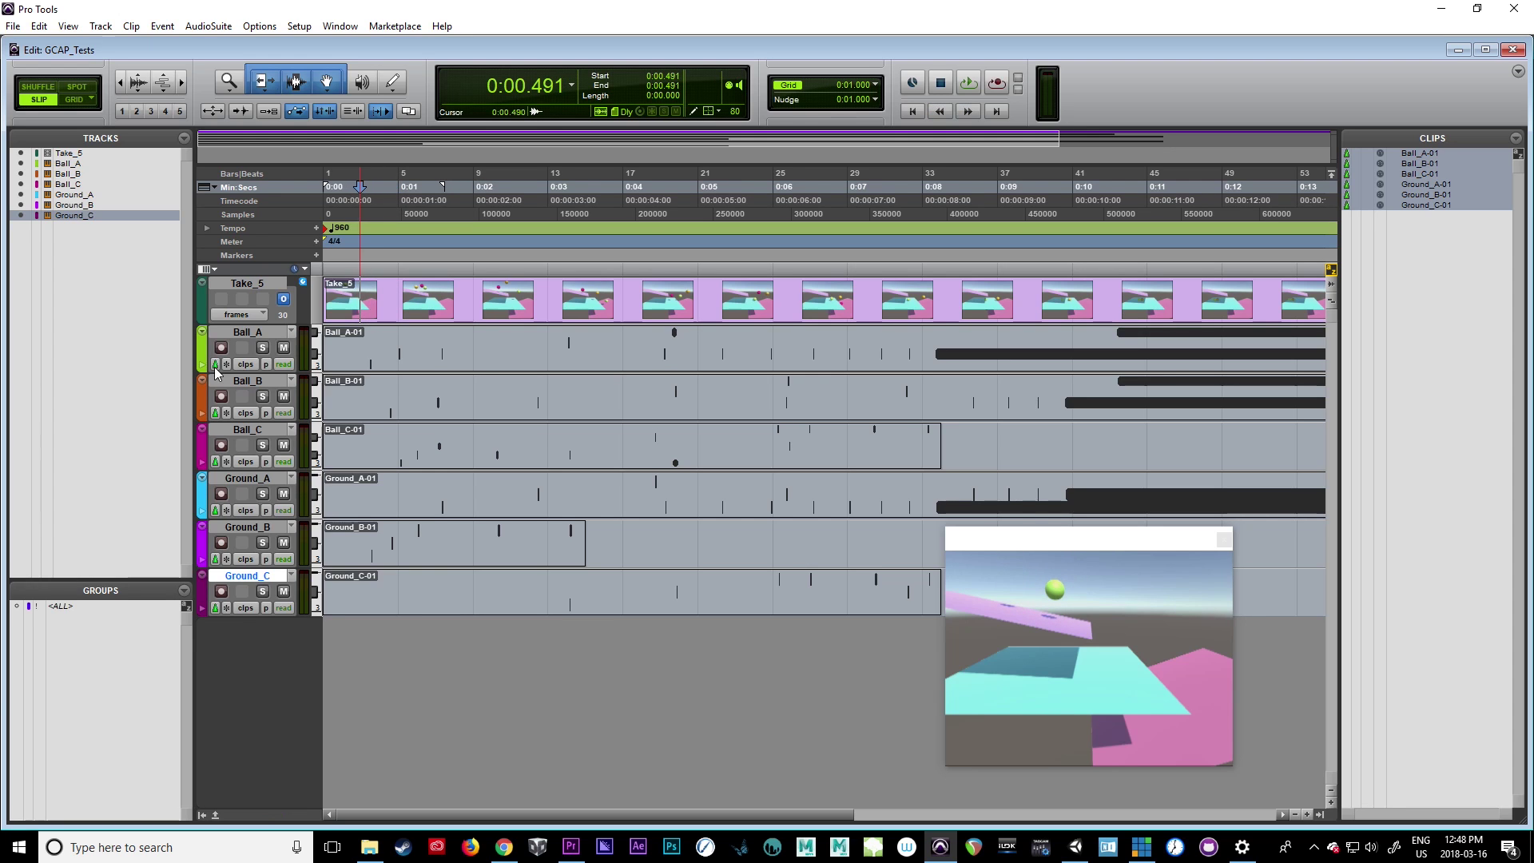
# Step: Select the Ball_A track and scrub the Take_5 video through about 0:00.620 and 0:00.676 to compare the first impact with its MIDI note
pyautogui.click(243, 333)
pyautogui.moveTo(370, 302); pyautogui.dragTo(375, 302)
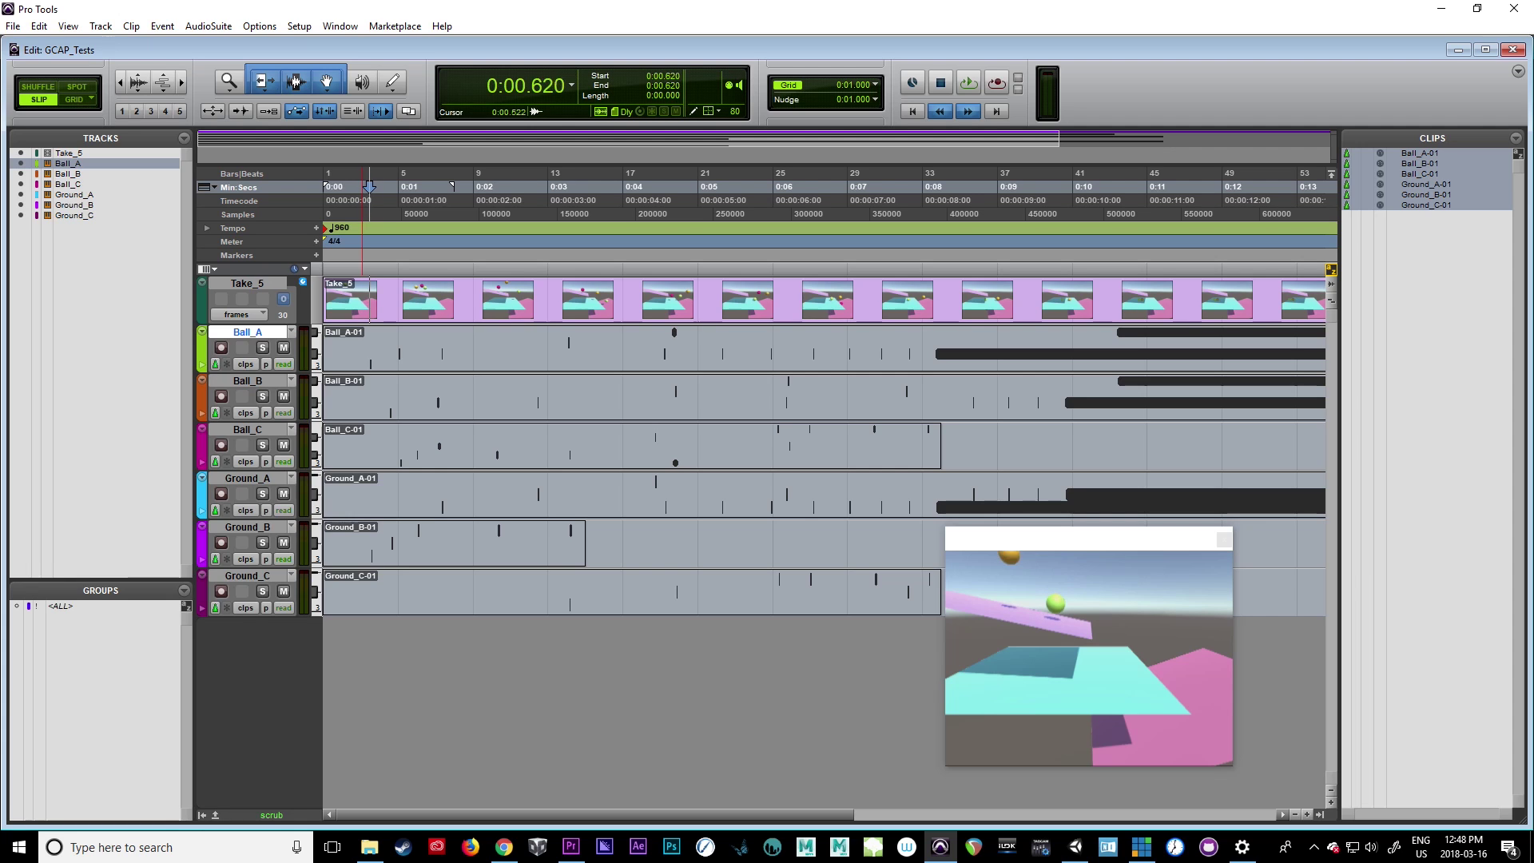
pyautogui.moveTo(372, 302); pyautogui.dragTo(378, 302)
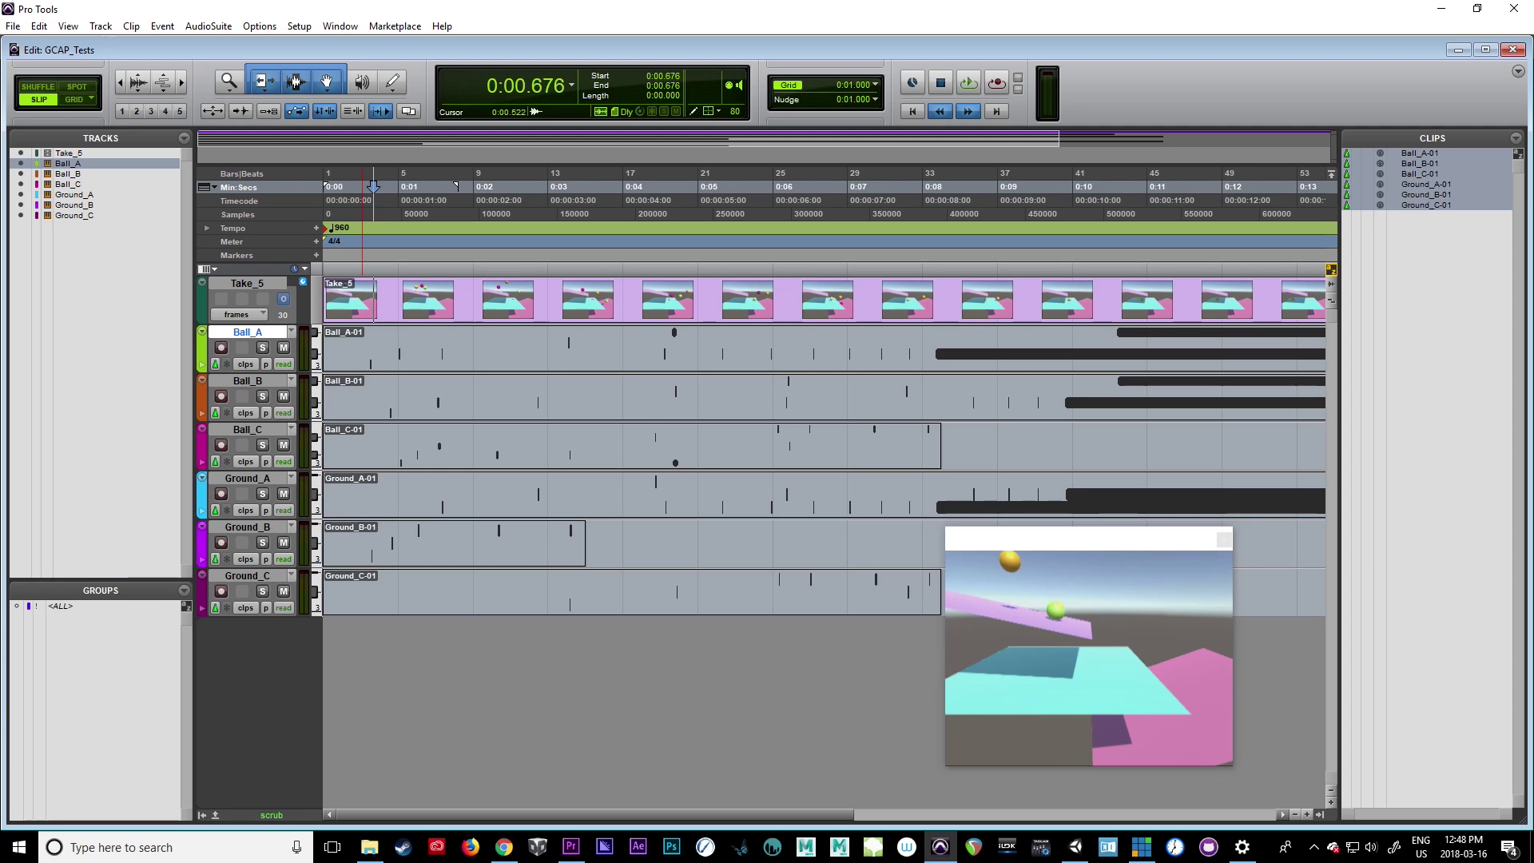
pyautogui.moveTo(374, 187)
pyautogui.mouseDown()
pyautogui.moveTo(693, 186)
pyautogui.moveTo(633, 186)
pyautogui.moveTo(663, 186)
pyautogui.mouseUp()
# Step: Open the Ball_A-01 clip in the MIDI Editor, move the editor clear of the video window, and alternately select its C3 and D3 notes
pyautogui.doubleClick(480, 370)
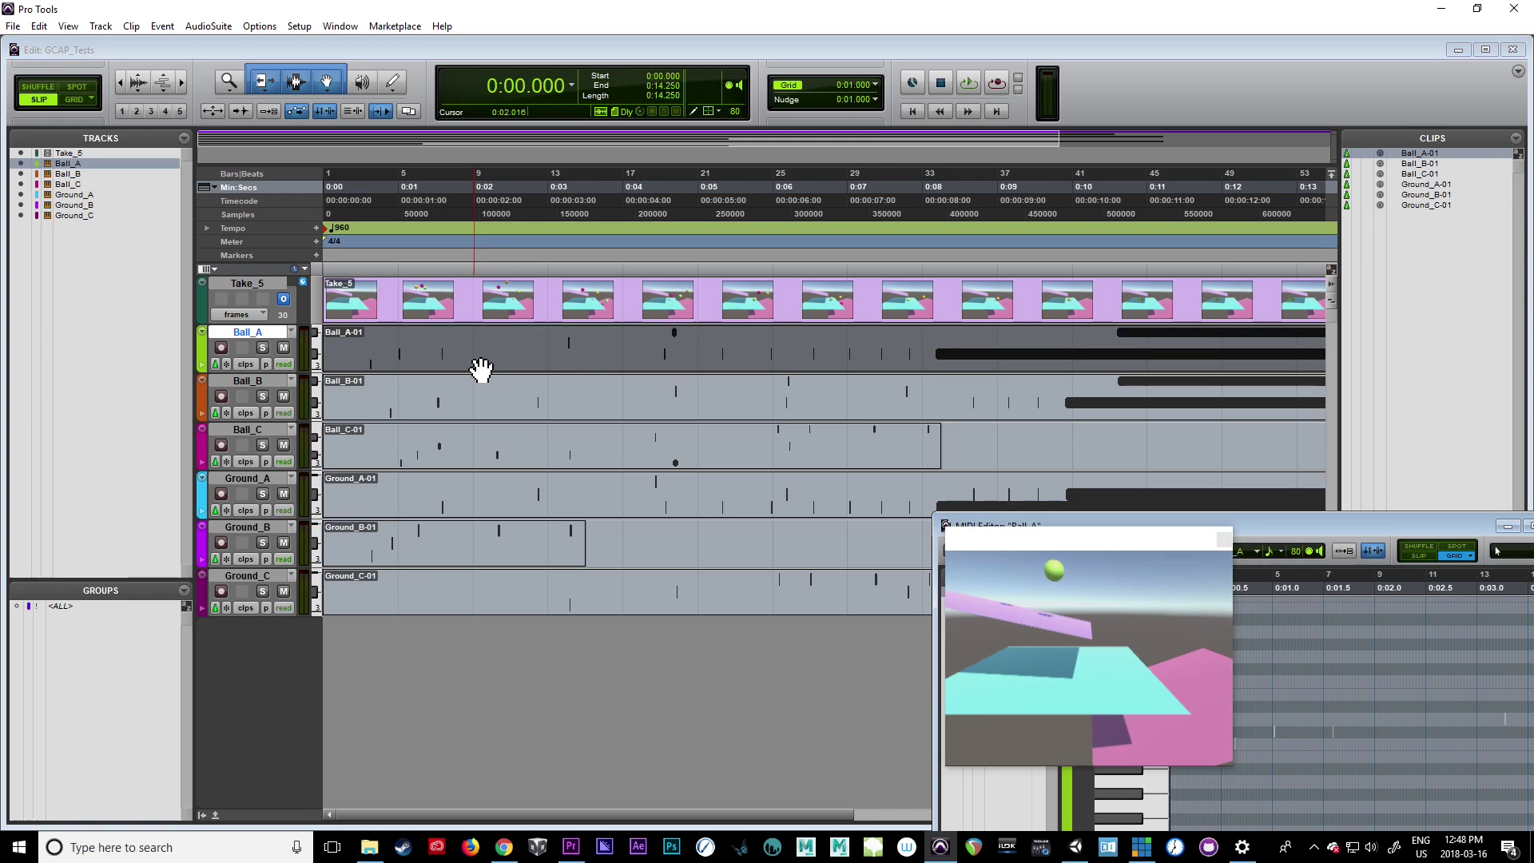
pyautogui.moveTo(1316, 524); pyautogui.dragTo(604, 200)
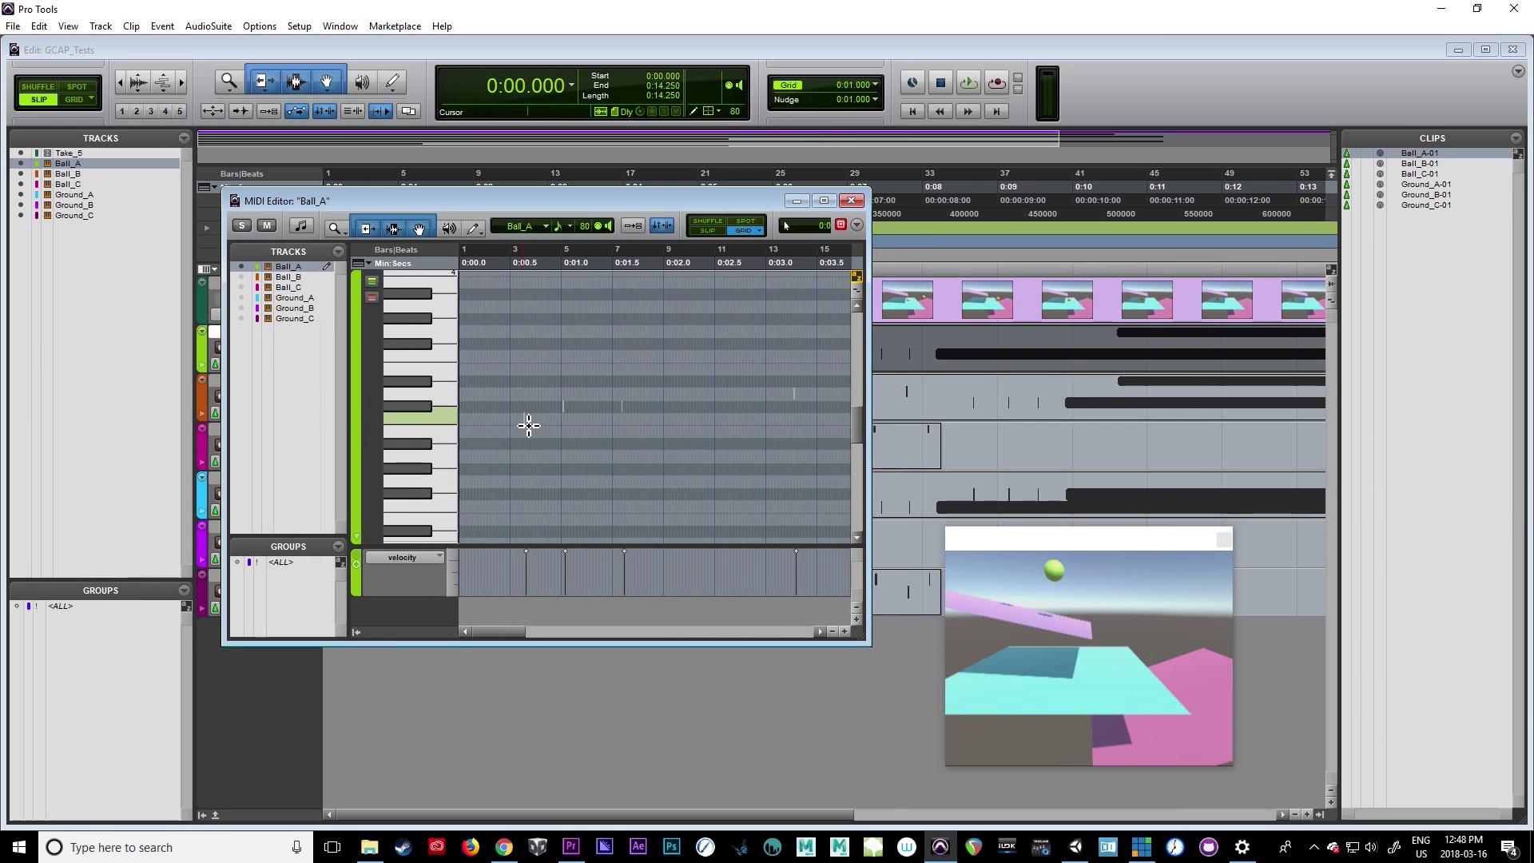
pyautogui.click(445, 421)
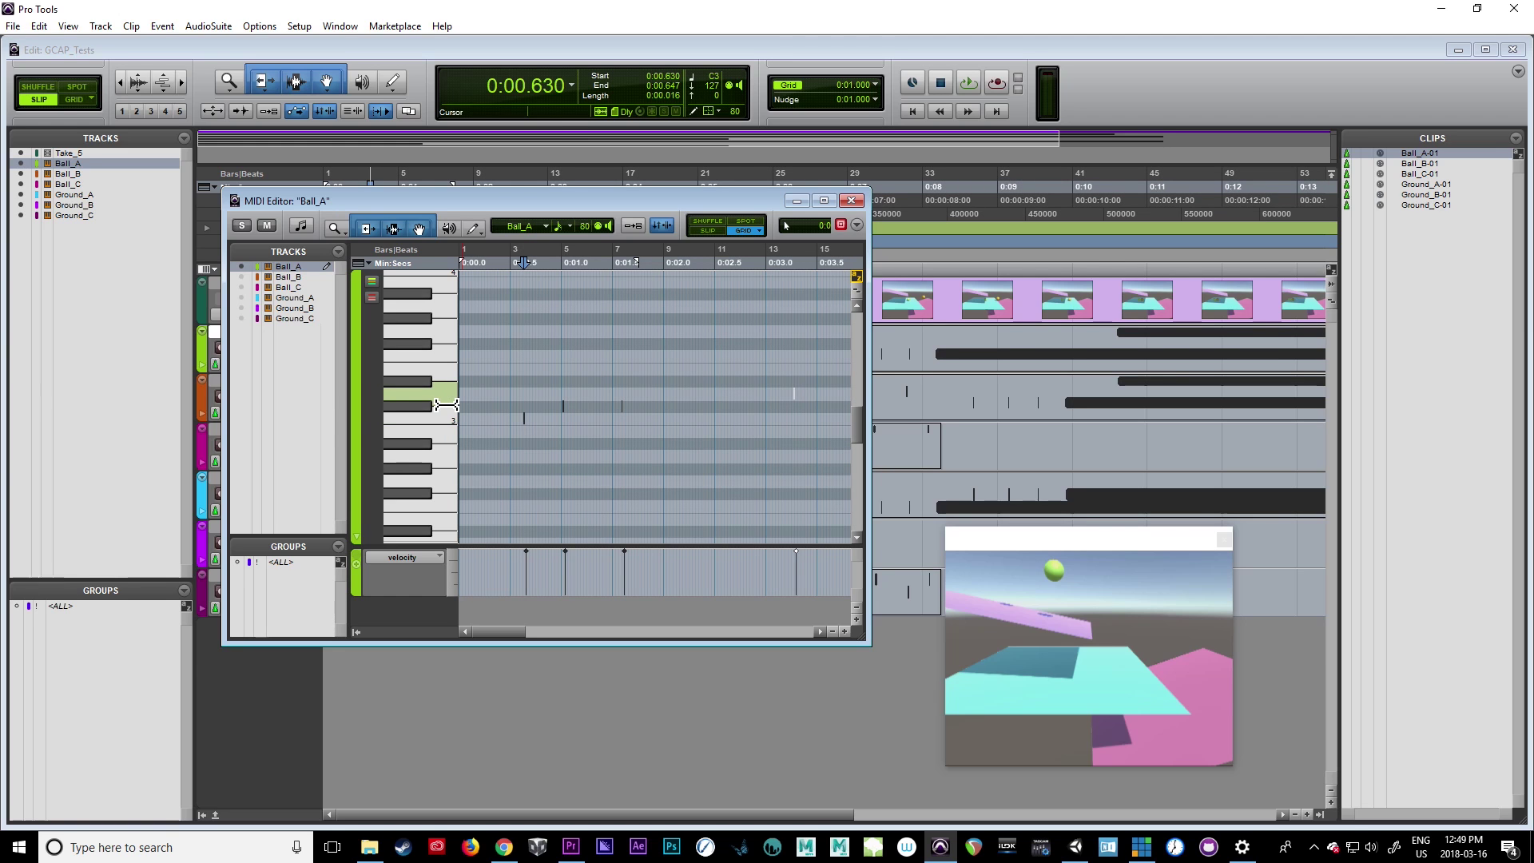
pyautogui.click(444, 406)
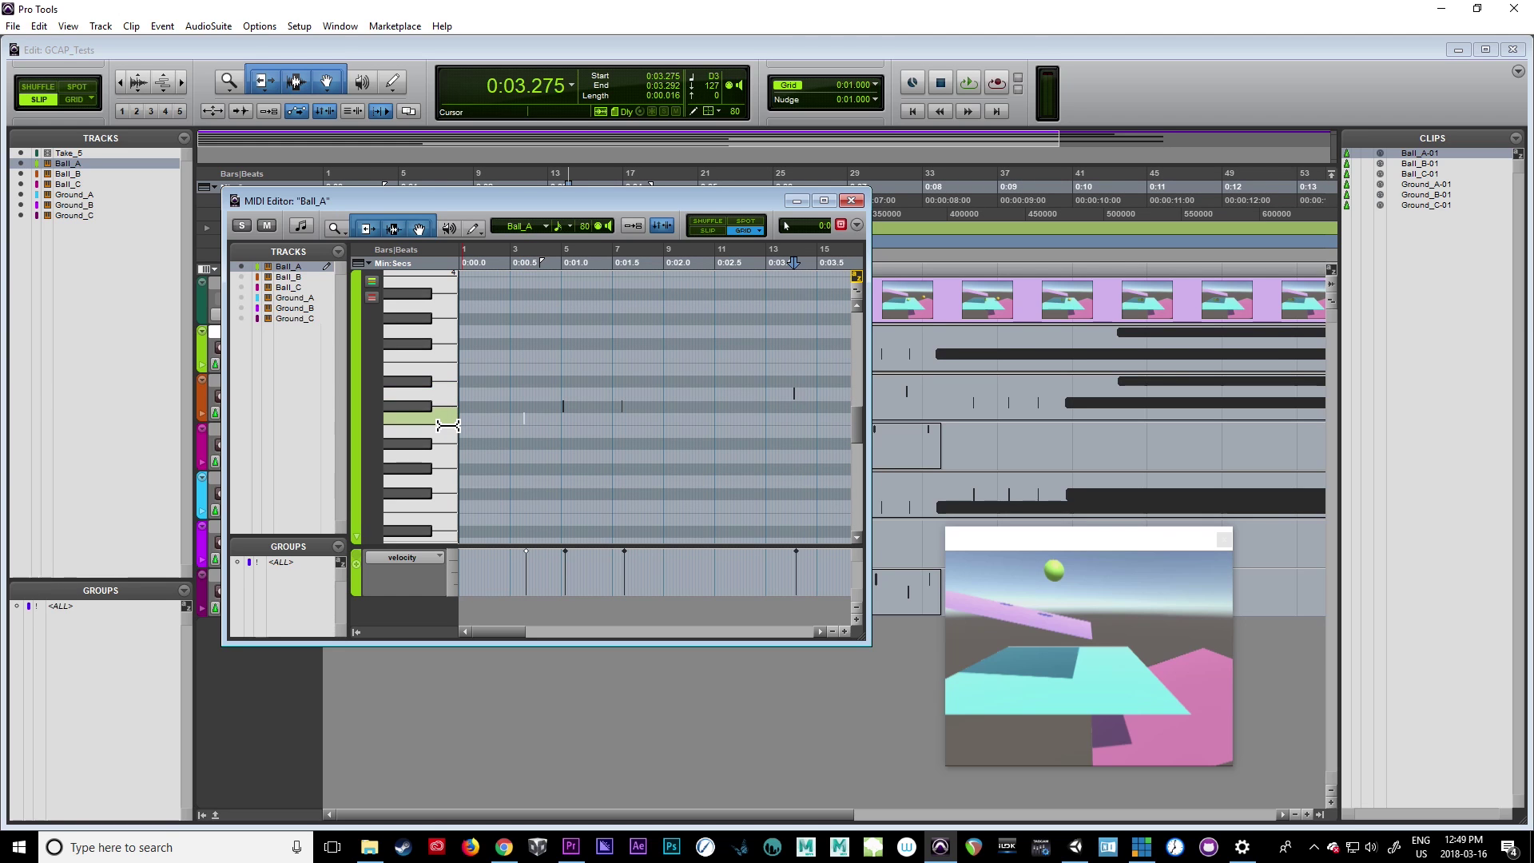
pyautogui.click(447, 425)
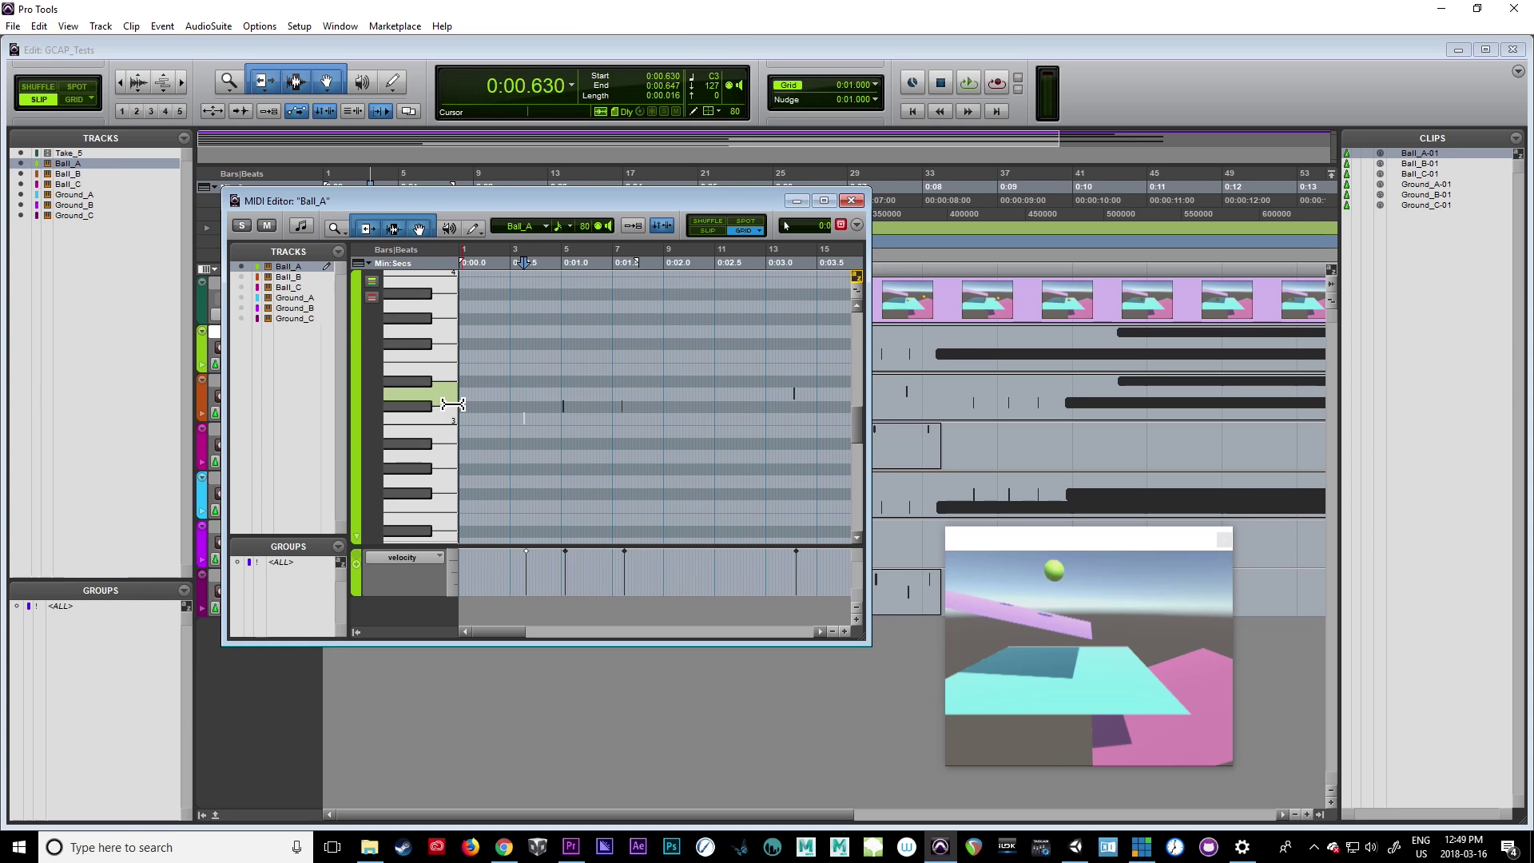
pyautogui.click(452, 399)
pyautogui.click(445, 418)
# Step: Examine the Ball_A notes on the pitches from C3 to D#3, ending with C#3, and close the MIDI Editor
pyautogui.click(419, 407)
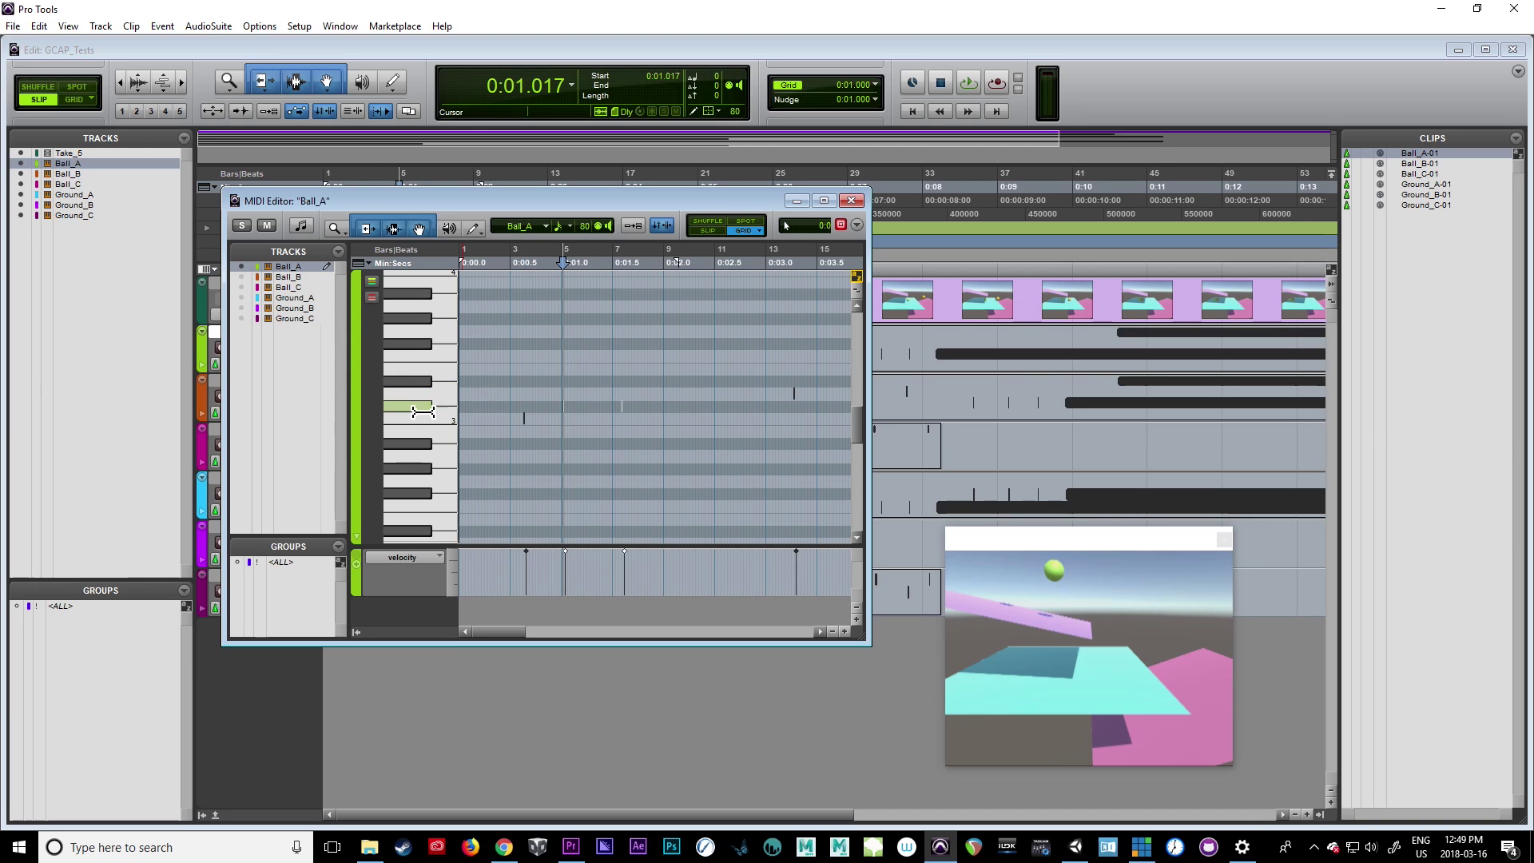
pyautogui.click(425, 396)
pyautogui.click(430, 384)
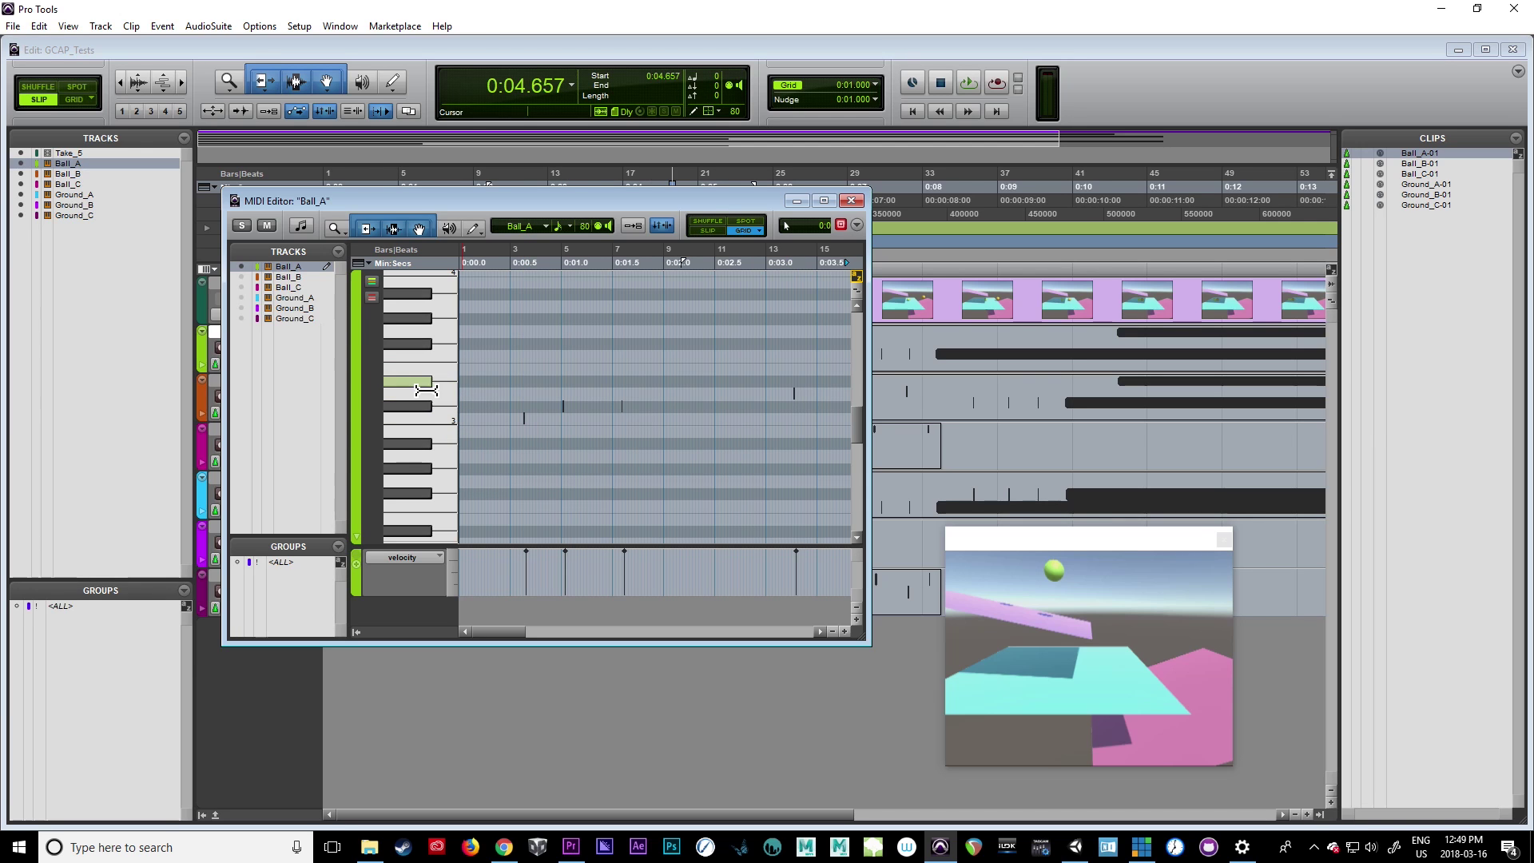
pyautogui.click(423, 396)
pyautogui.click(424, 419)
pyautogui.click(428, 410)
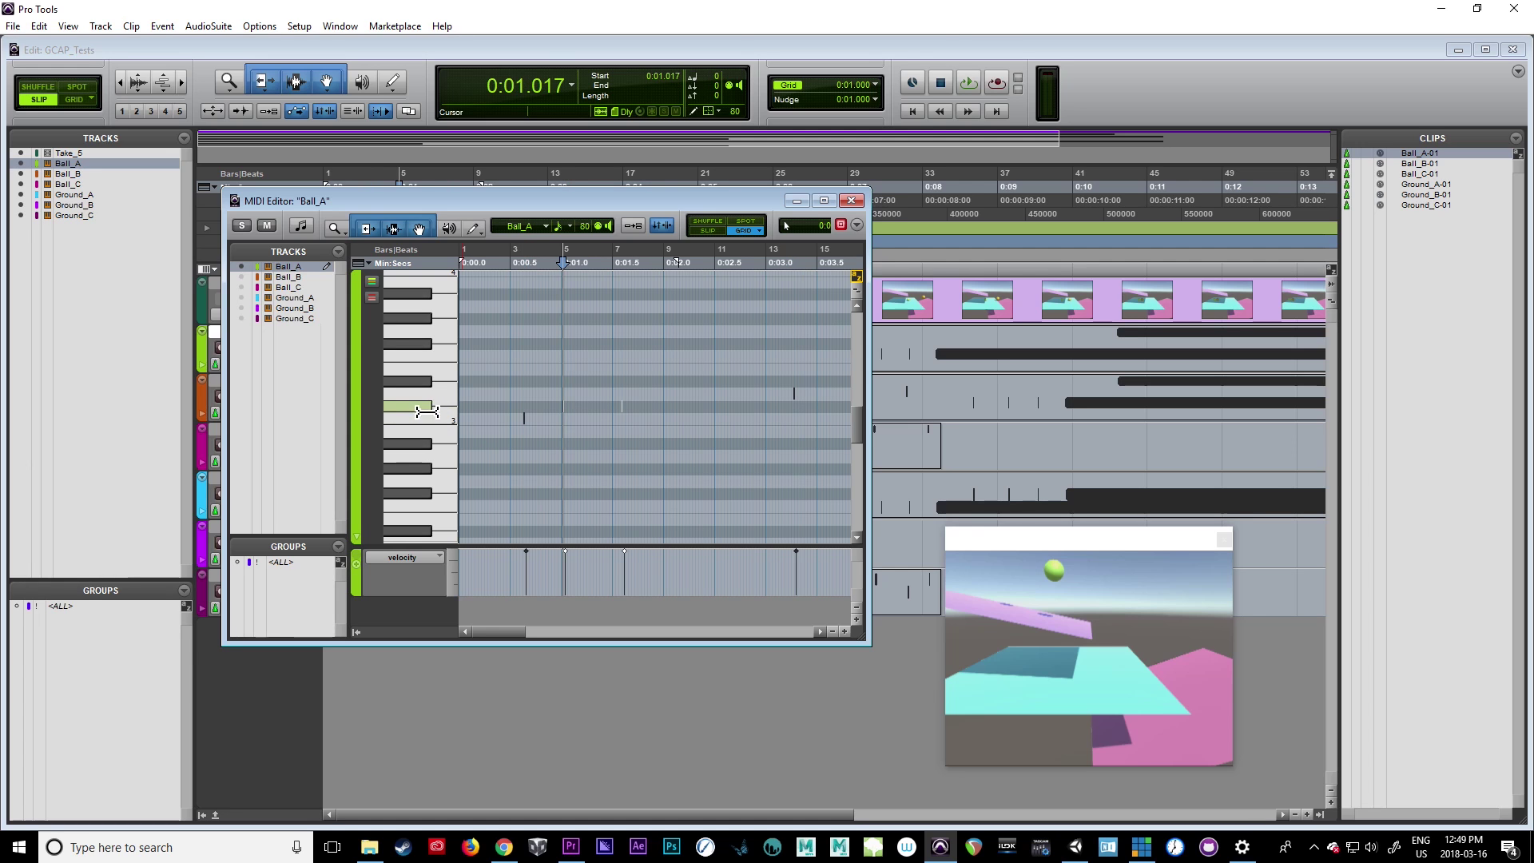
pyautogui.click(851, 201)
# Step: Examine contact events over Ground_C from about 0:06.421 to 0:07.989 and Ground_A from about 0:08.170 to 0:09.941 and from 0:01.056 onward
pyautogui.moveTo(805, 595); pyautogui.dragTo(930, 608)
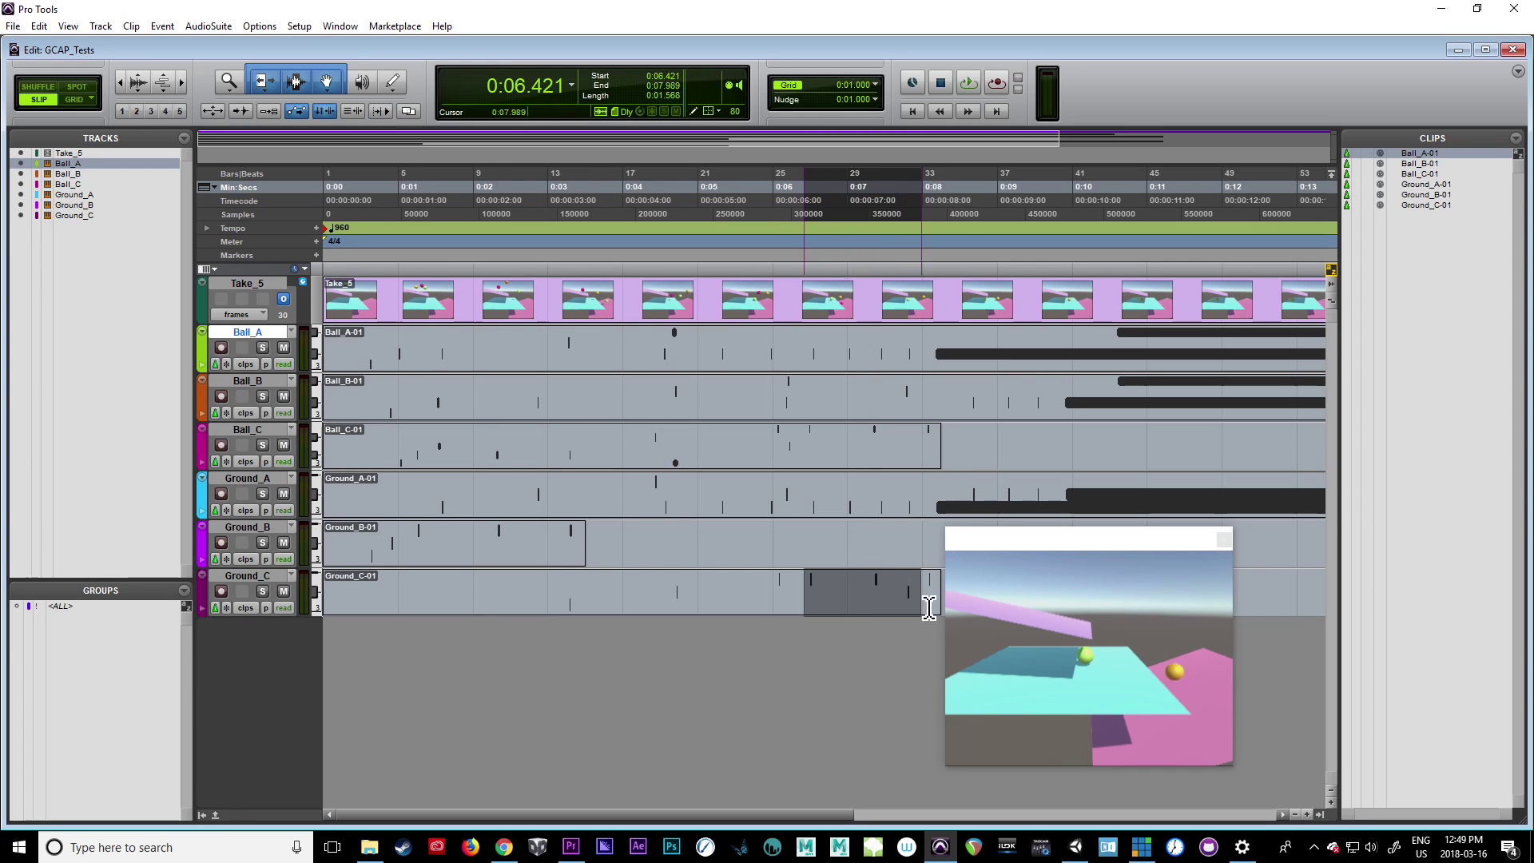
pyautogui.moveTo(936, 499); pyautogui.dragTo(1067, 500)
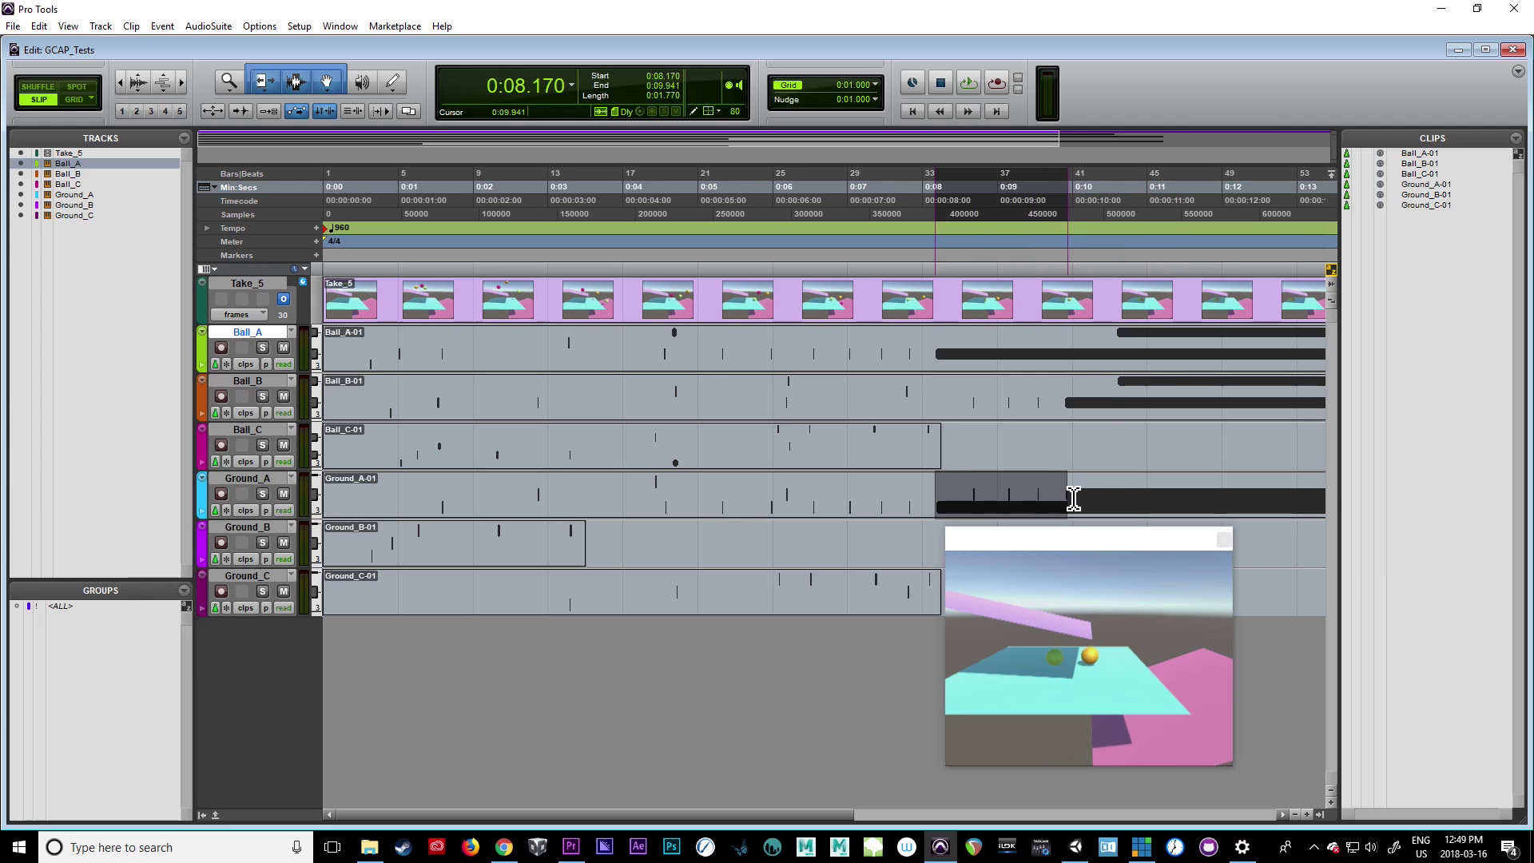
pyautogui.click(256, 480)
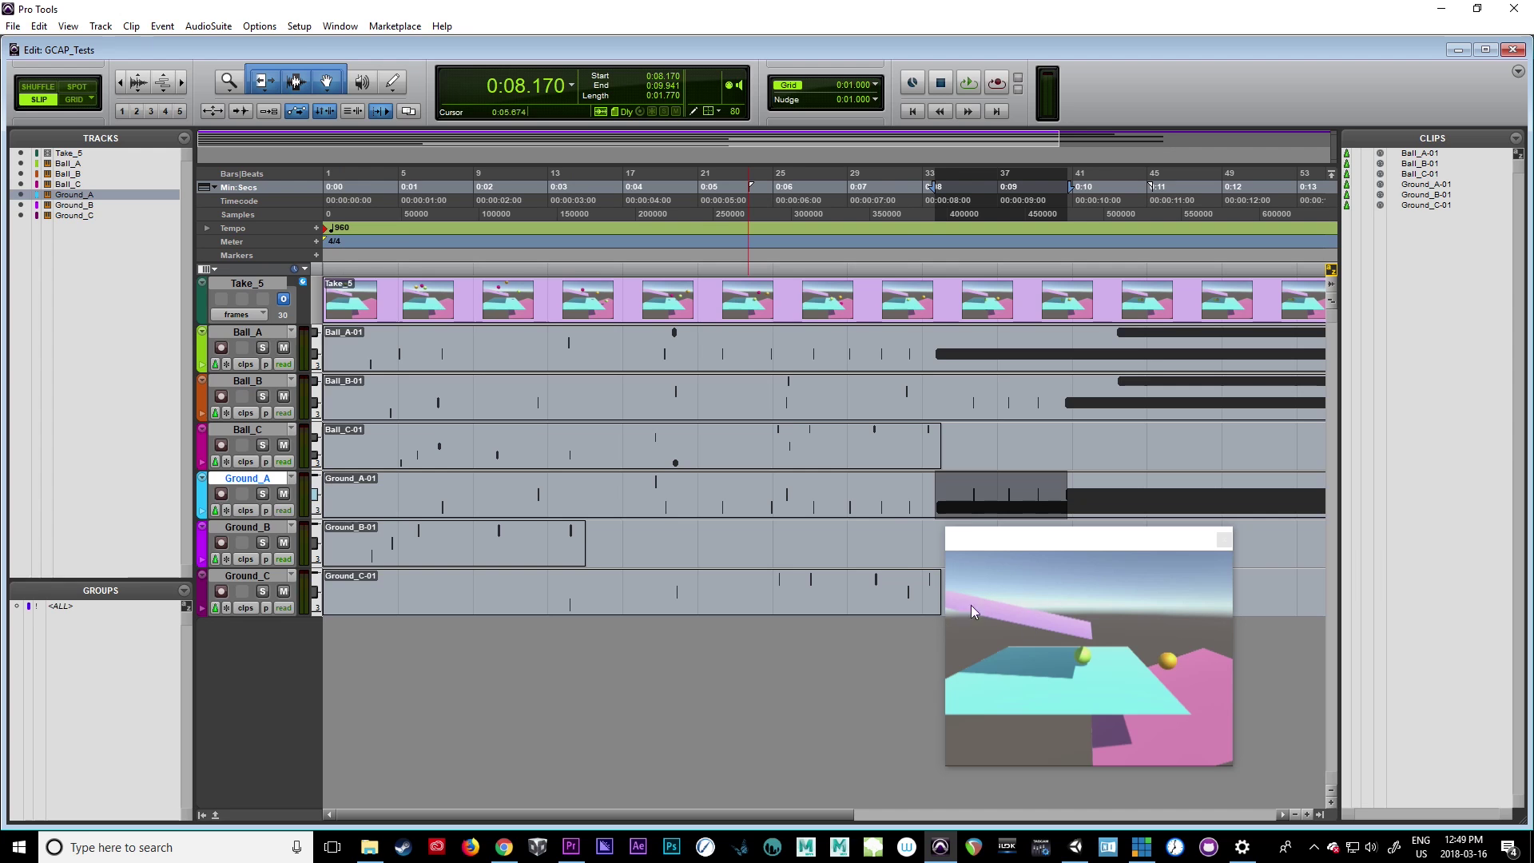
pyautogui.moveTo(409, 498); pyautogui.dragTo(432, 496)
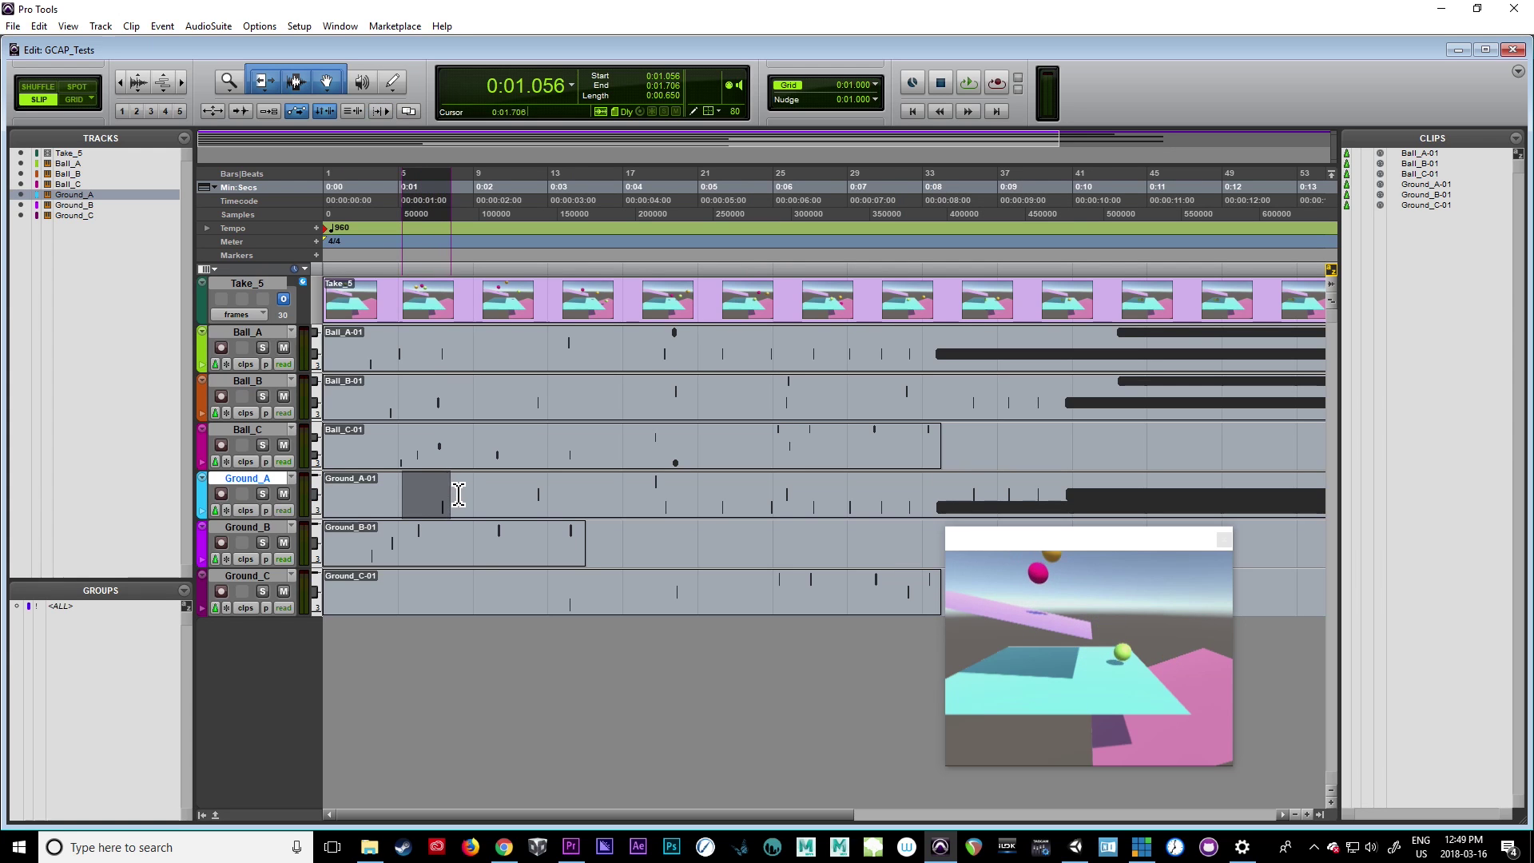
pyautogui.moveTo(462, 497); pyautogui.dragTo(1127, 517)
# Step: Select about 0:04.480 to 0:04.746 on the Ball_A track to check its events against the video
pyautogui.hotkey('ctrl', 'alt', 'z')
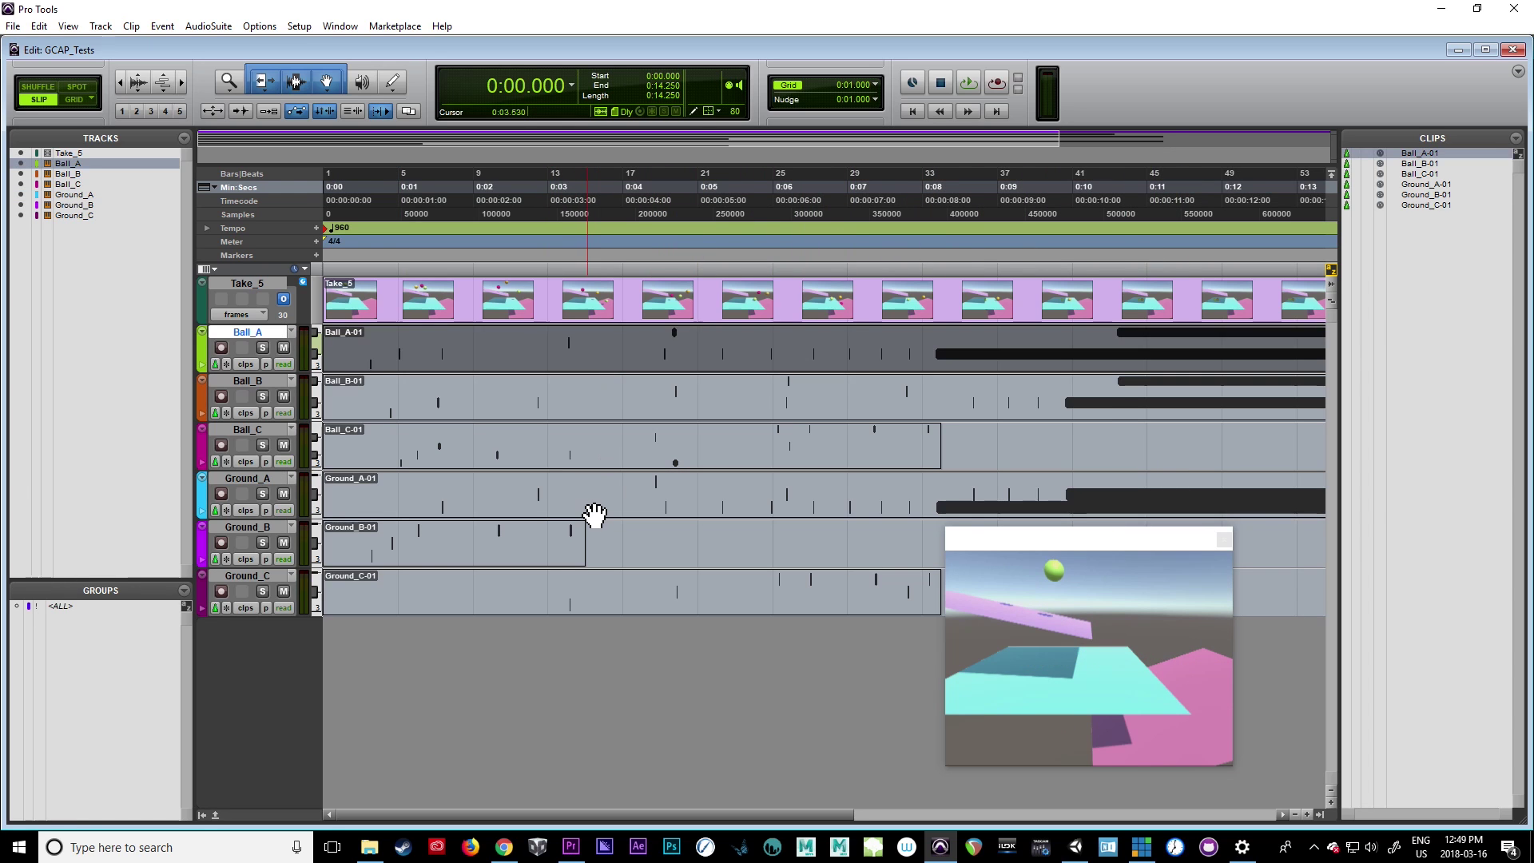
pyautogui.click(594, 516)
pyautogui.click(645, 344)
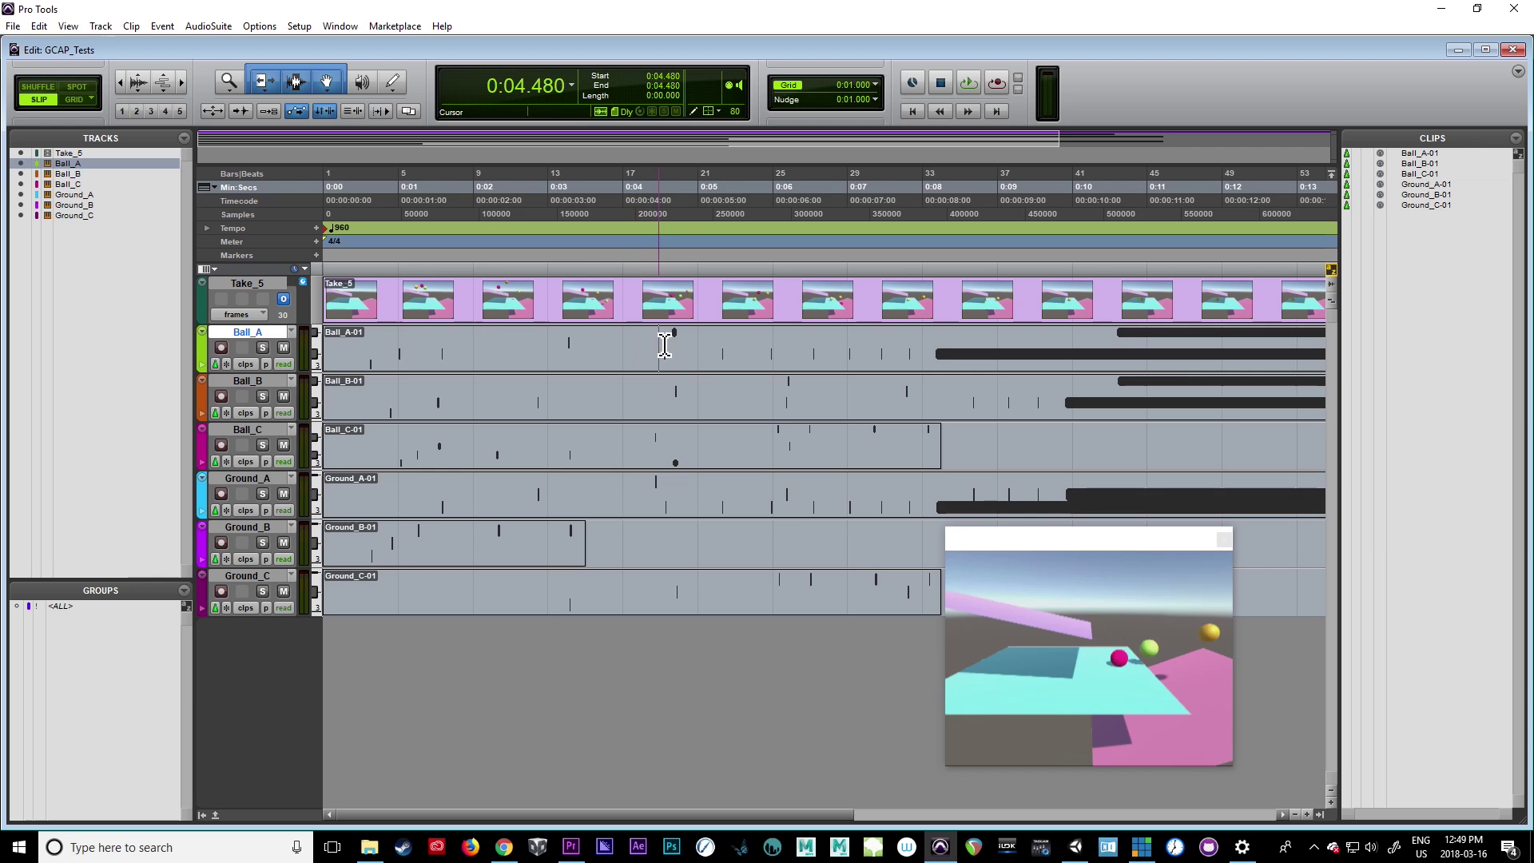
pyautogui.moveTo(664, 344); pyautogui.dragTo(685, 348)
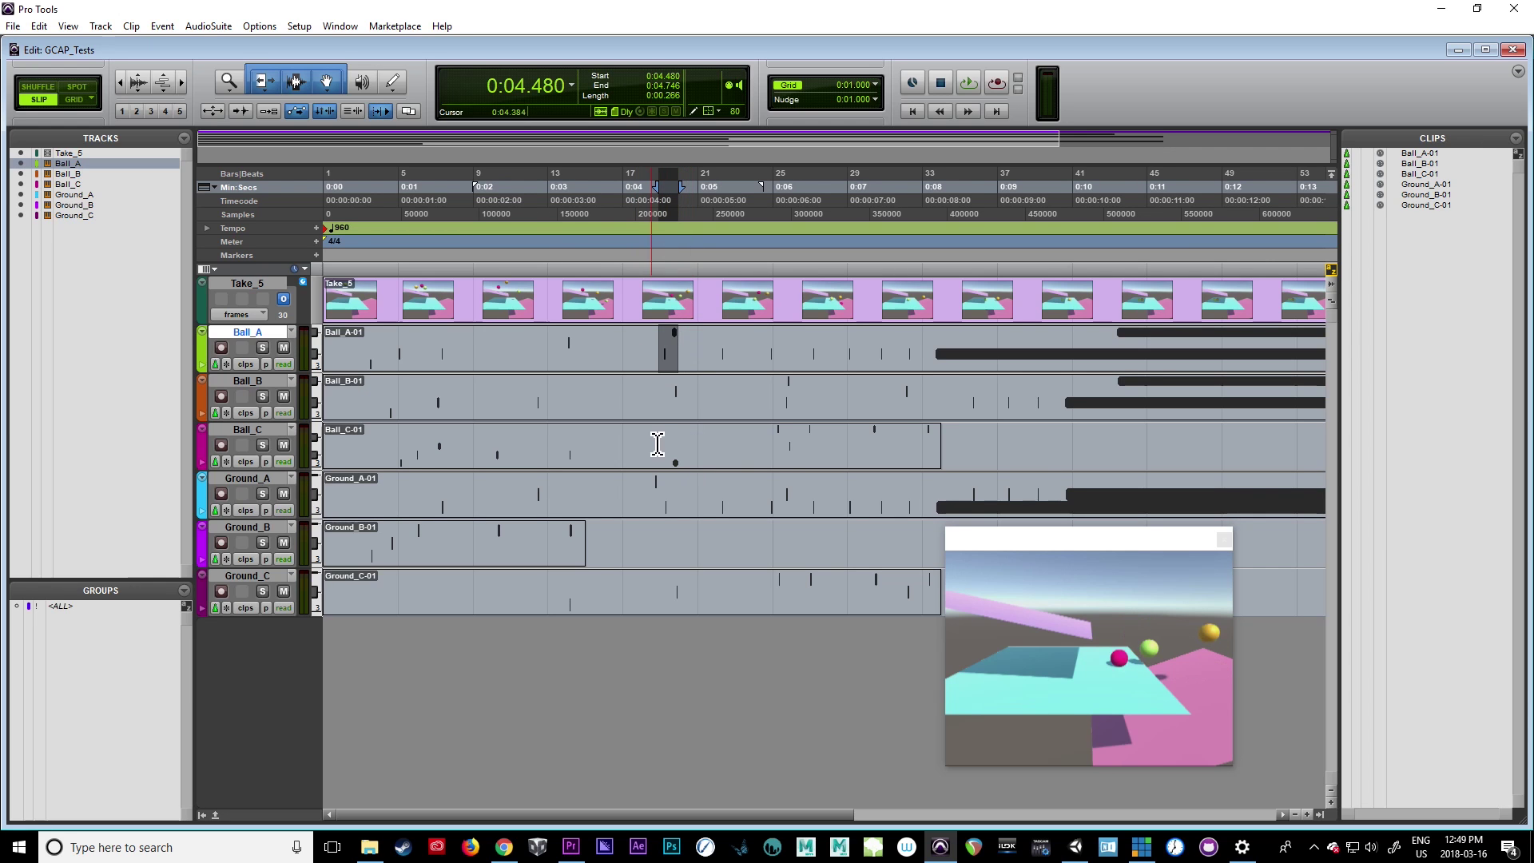
# Step: Select about 0:01.280 to 0:06.144 on the Ground_A track to compare its impacts with the video
pyautogui.click(761, 508)
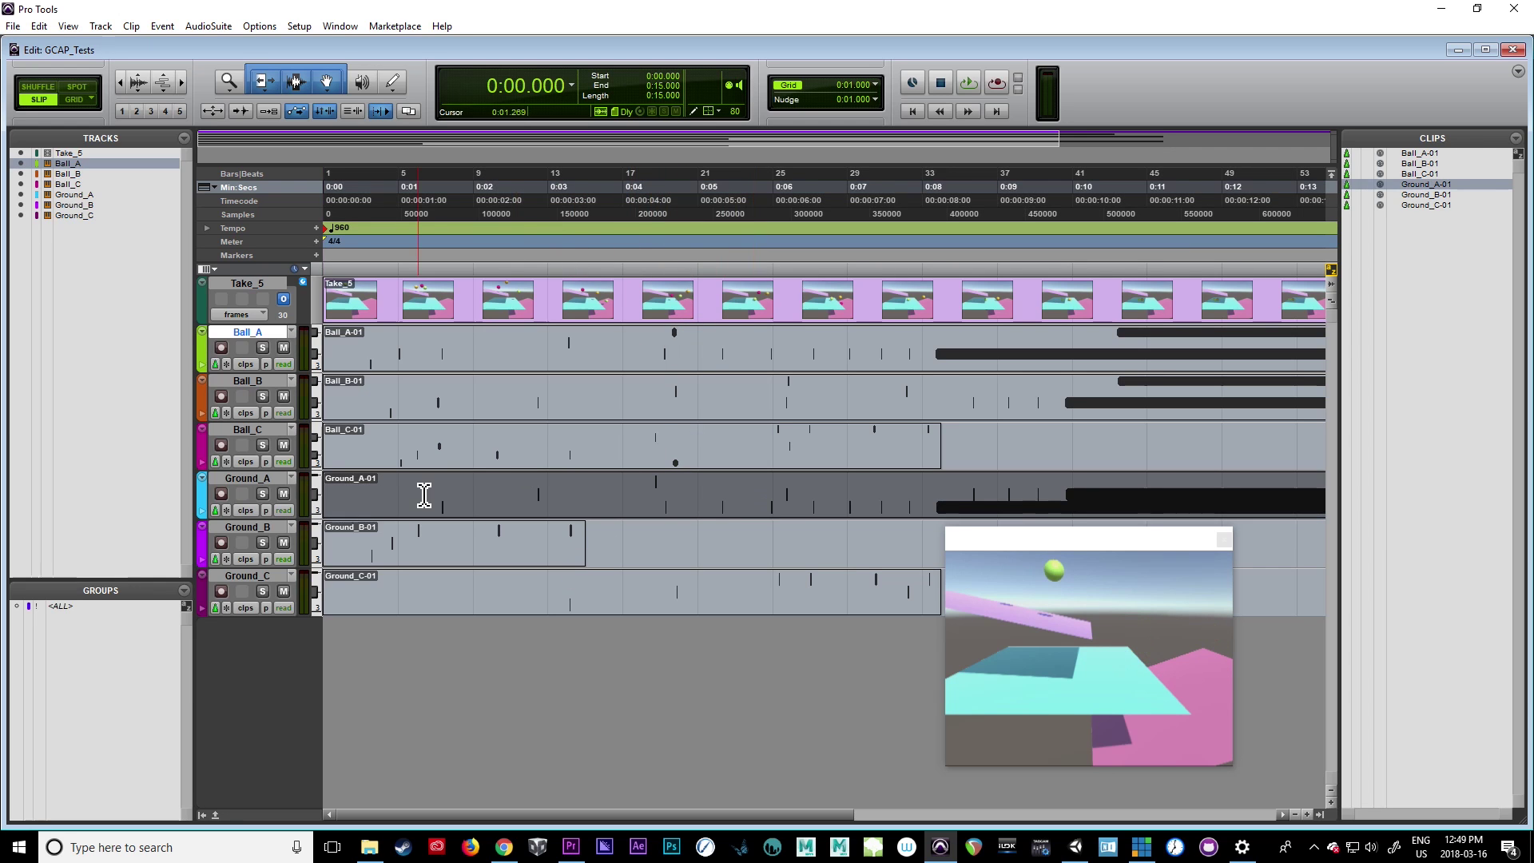
pyautogui.moveTo(424, 496); pyautogui.dragTo(789, 511)
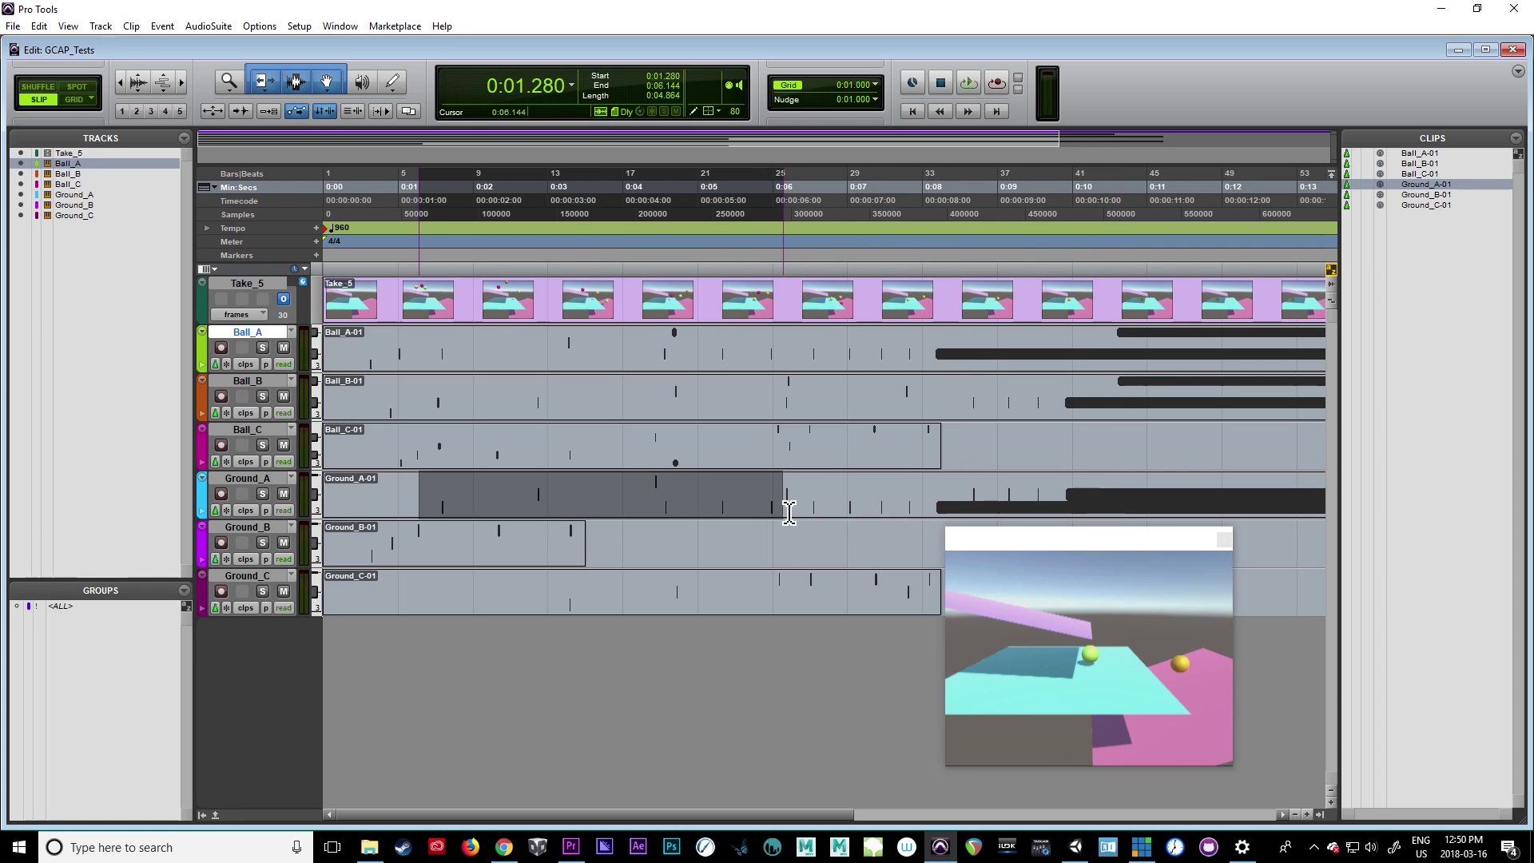
pyautogui.press('space')
# Step: Open the Ground_A-01 clip in the MIDI Editor, examine its notes by pitch along the timeline, and close the editor
pyautogui.doubleClick(359, 516)
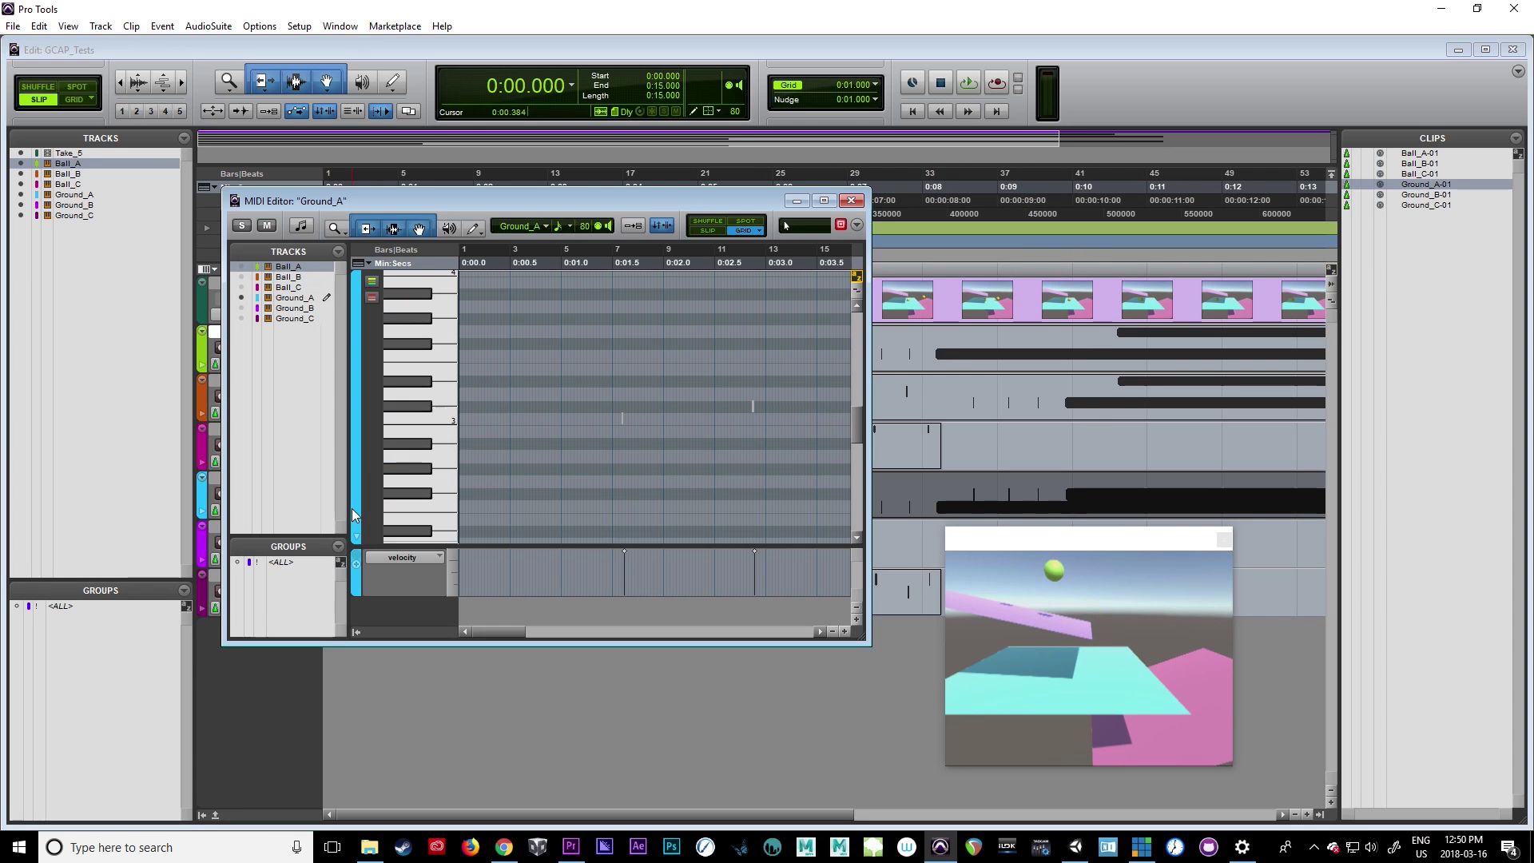
pyautogui.click(434, 419)
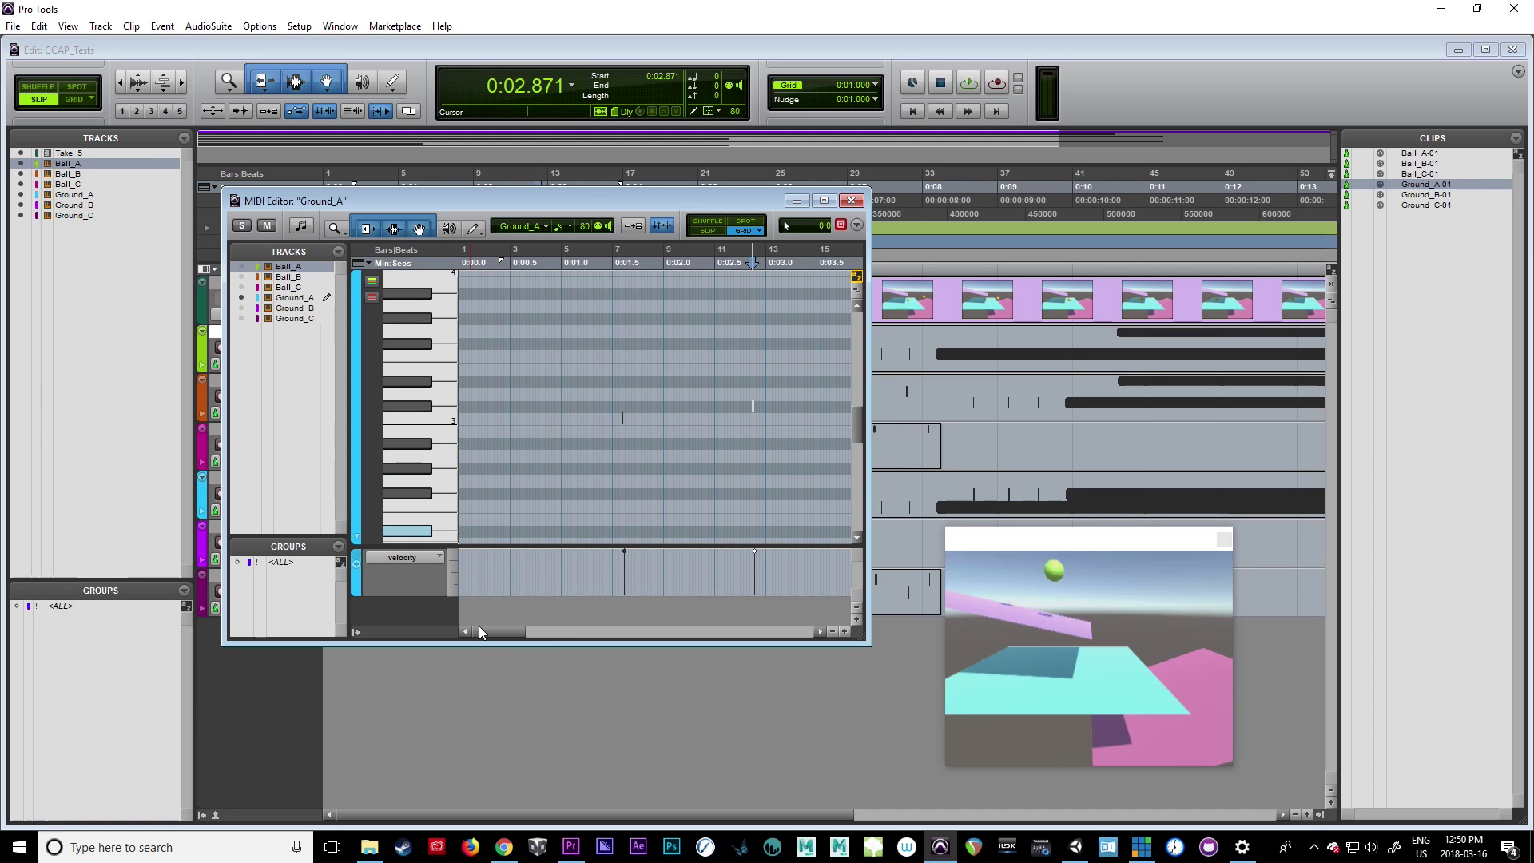
pyautogui.moveTo(478, 626); pyautogui.dragTo(527, 630)
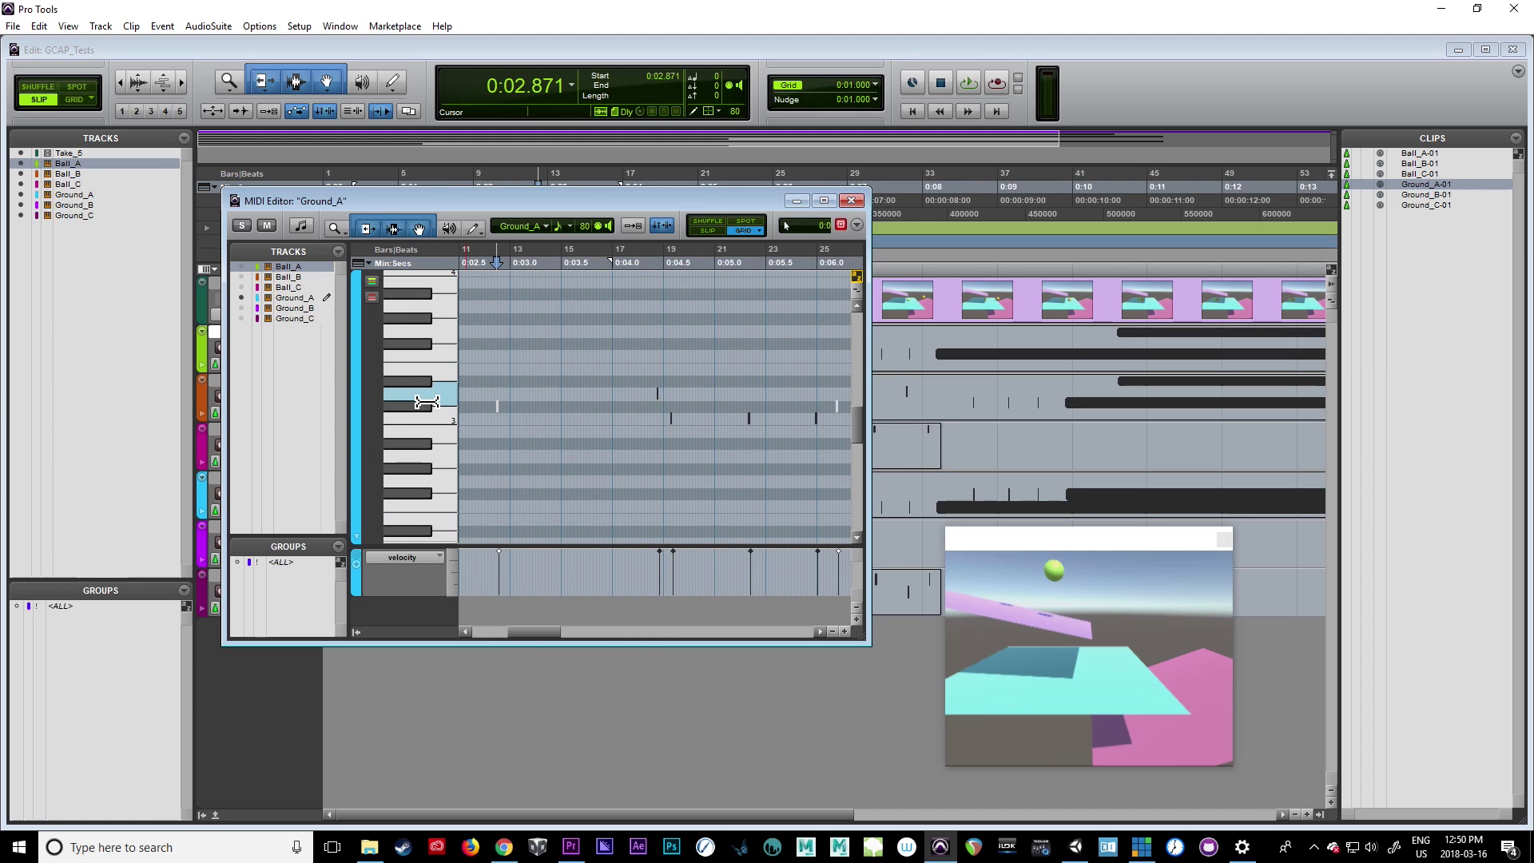
pyautogui.moveTo(657, 634); pyautogui.dragTo(524, 618)
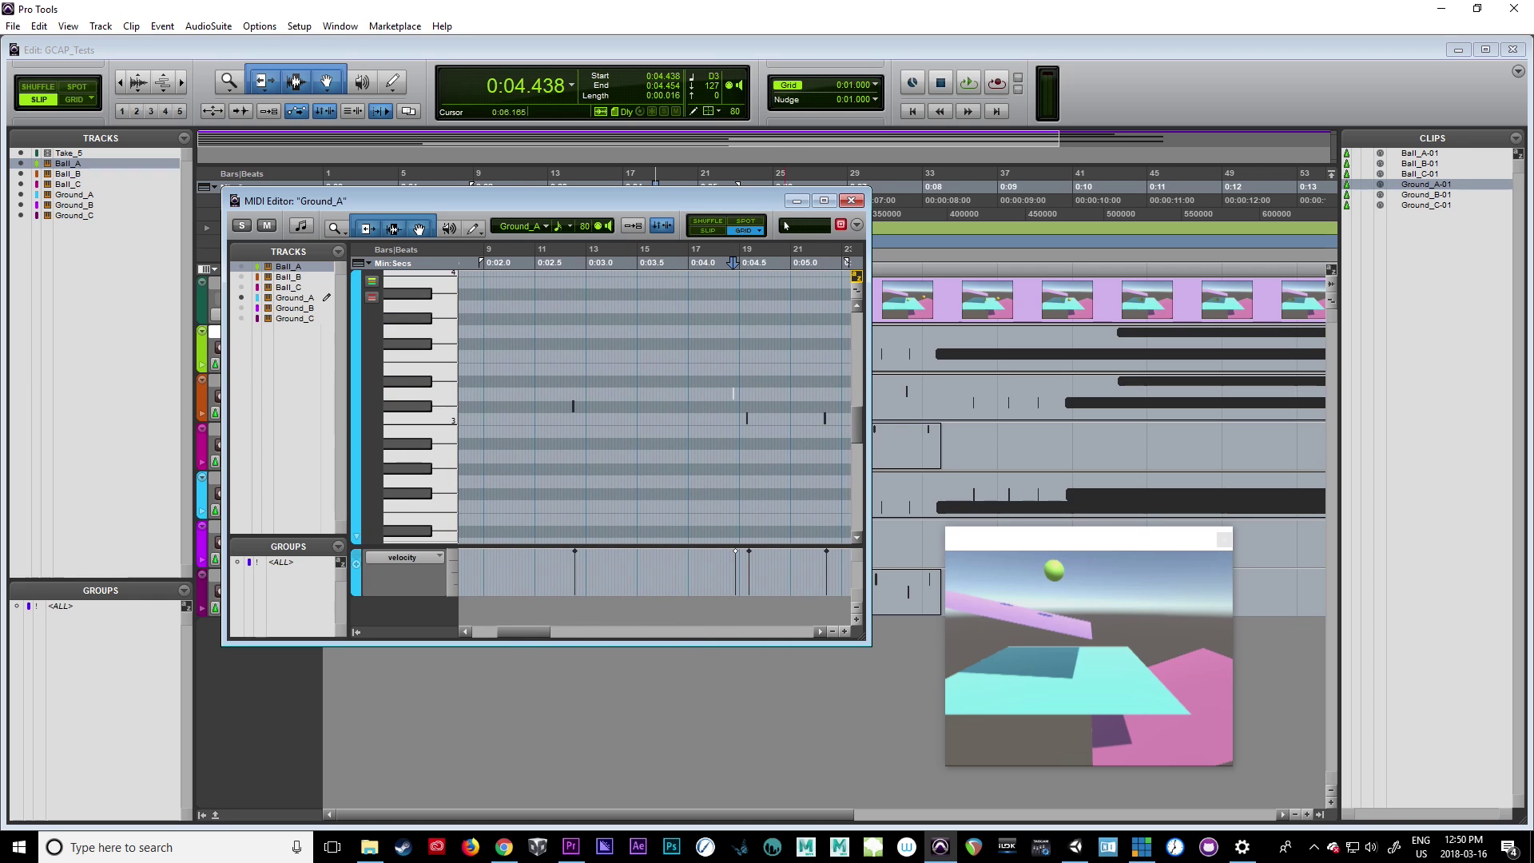
pyautogui.click(852, 201)
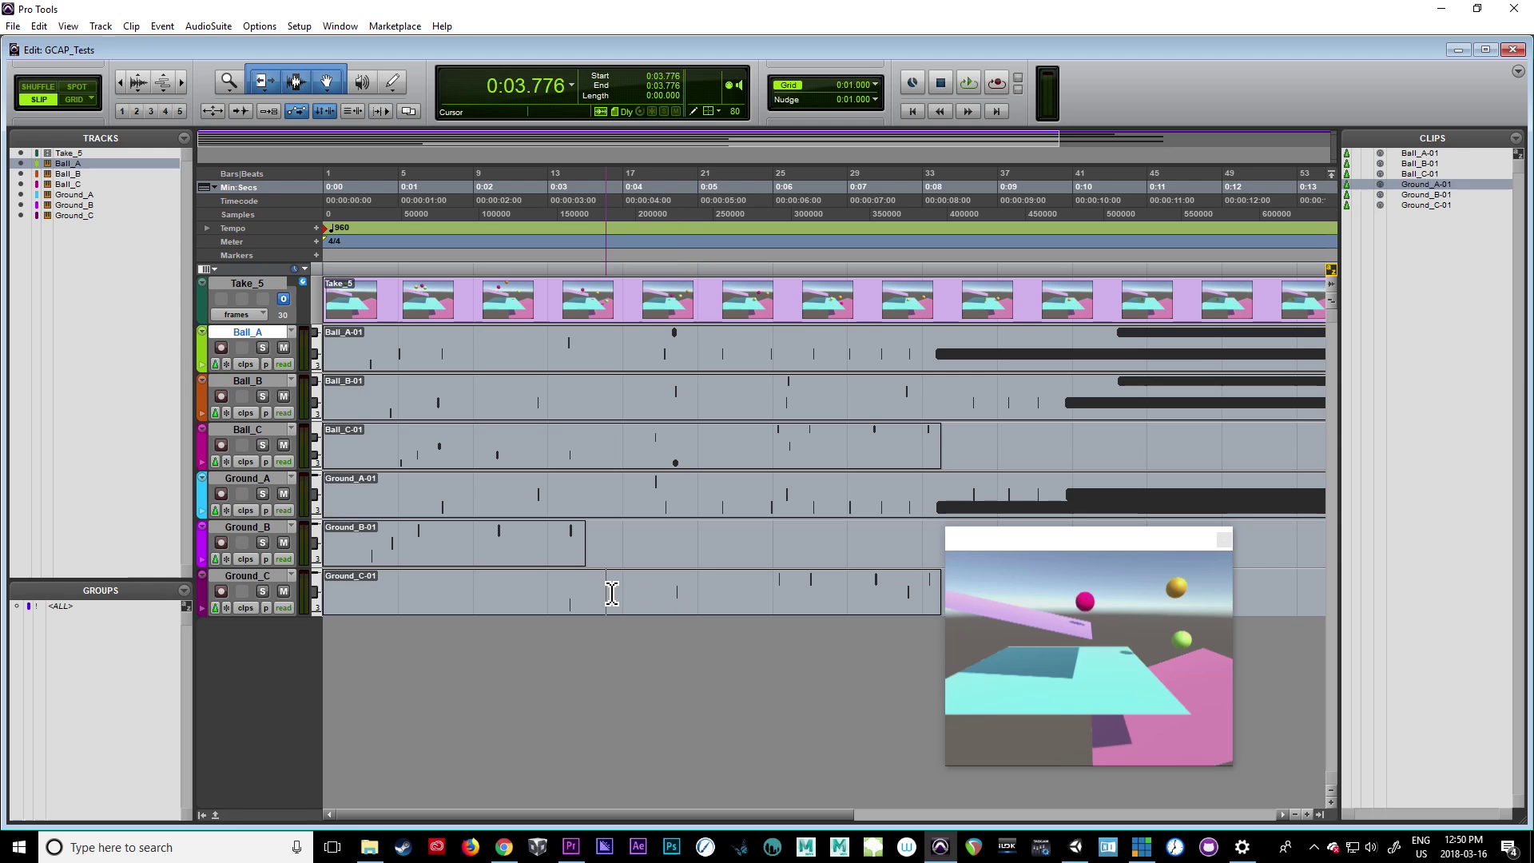
# Step: Play the session from about 0:03.776 to watch the video against the MIDI events, and stop playback
pyautogui.press('space')
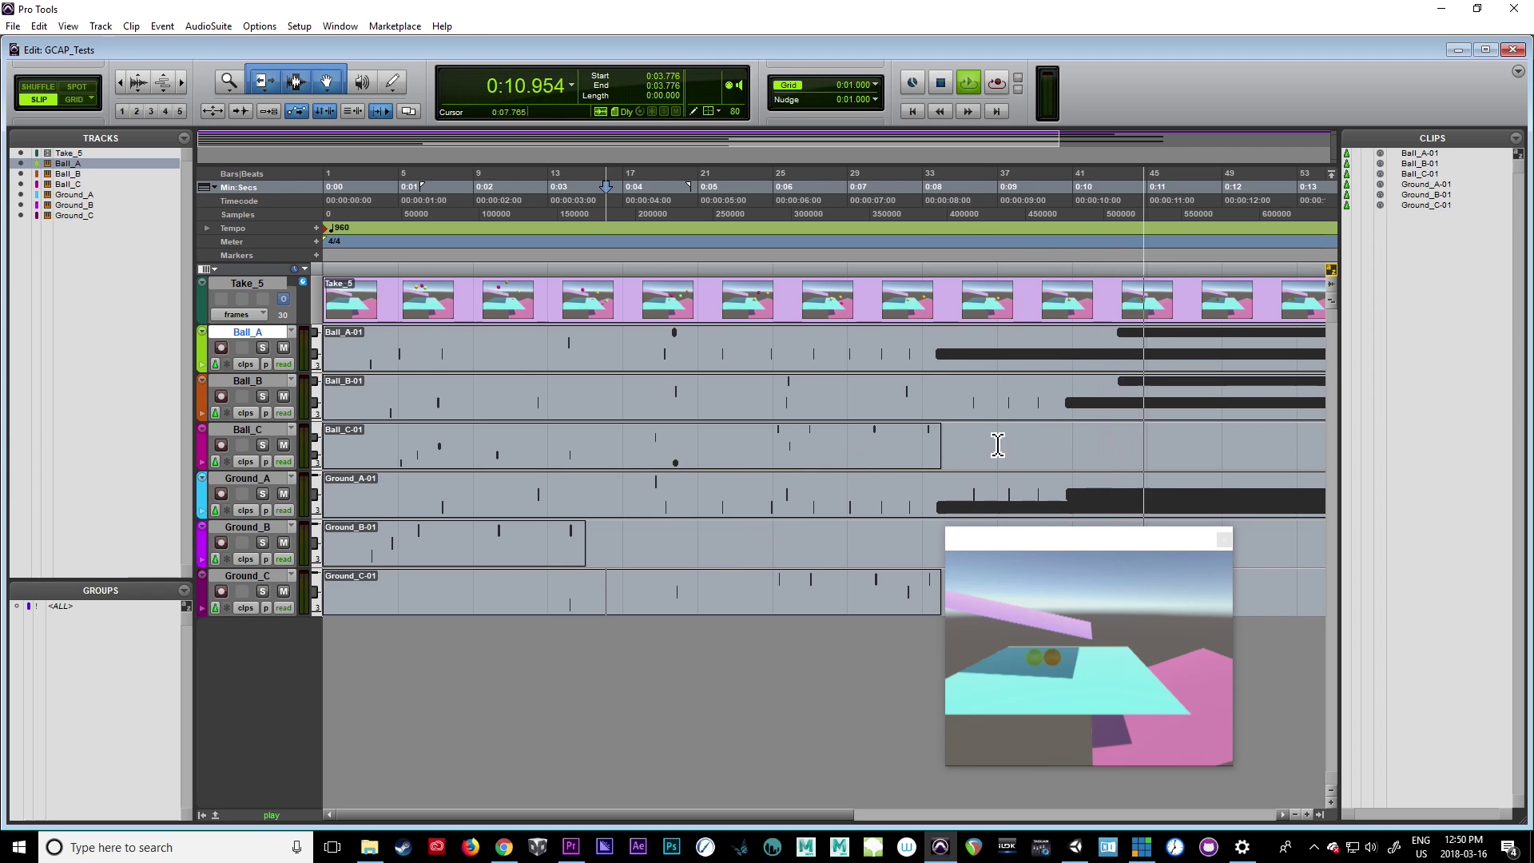
pyautogui.press('space')
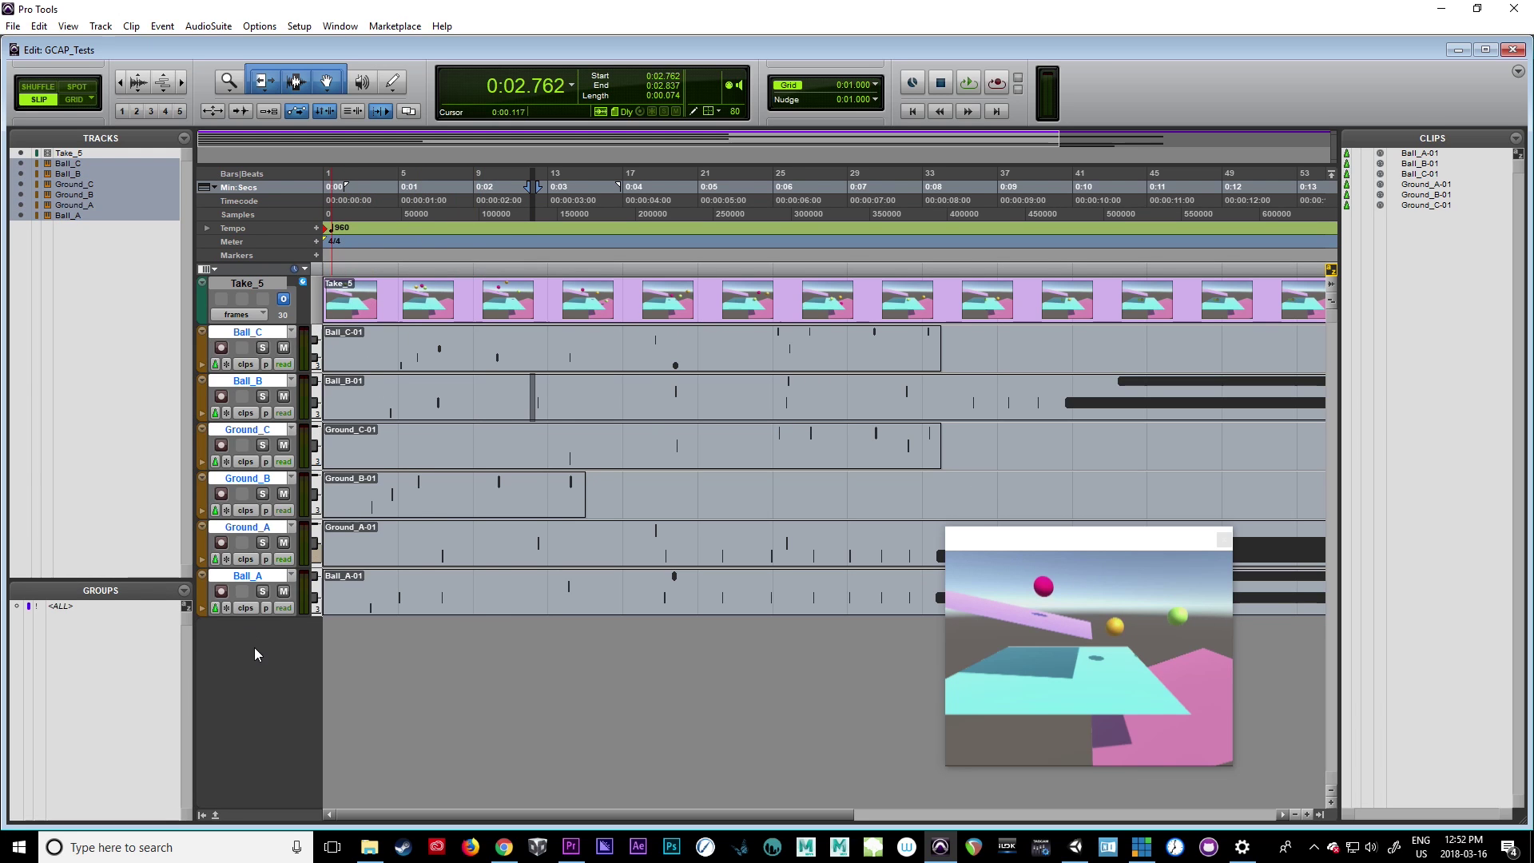
# Step: Select the Ball_C track and sweep across Ball_C-01 from about 0:00.842 to examine its events with the video
pyautogui.click(250, 333)
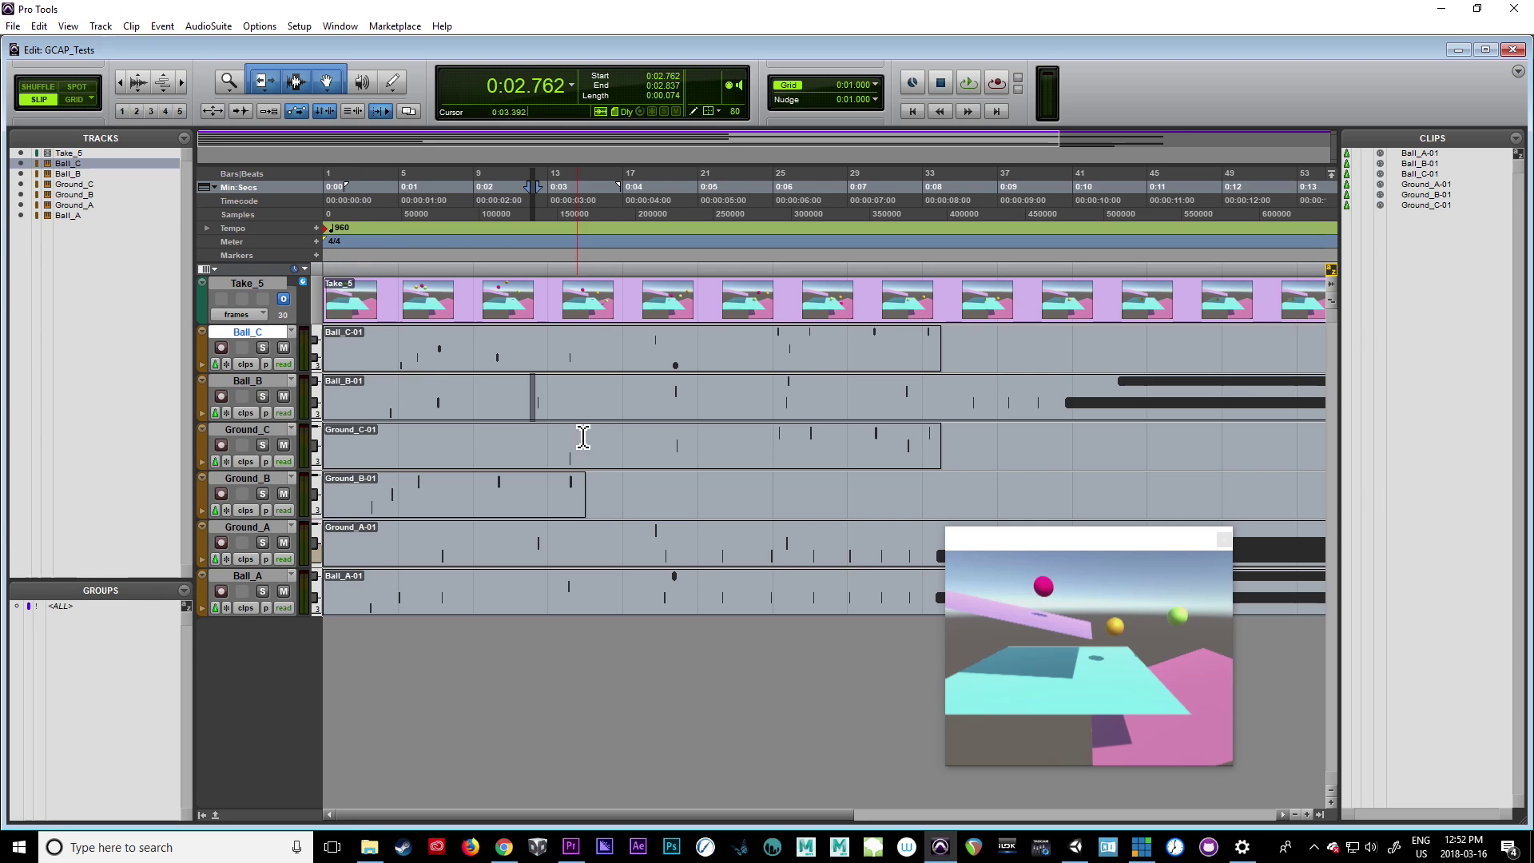
pyautogui.click(391, 354)
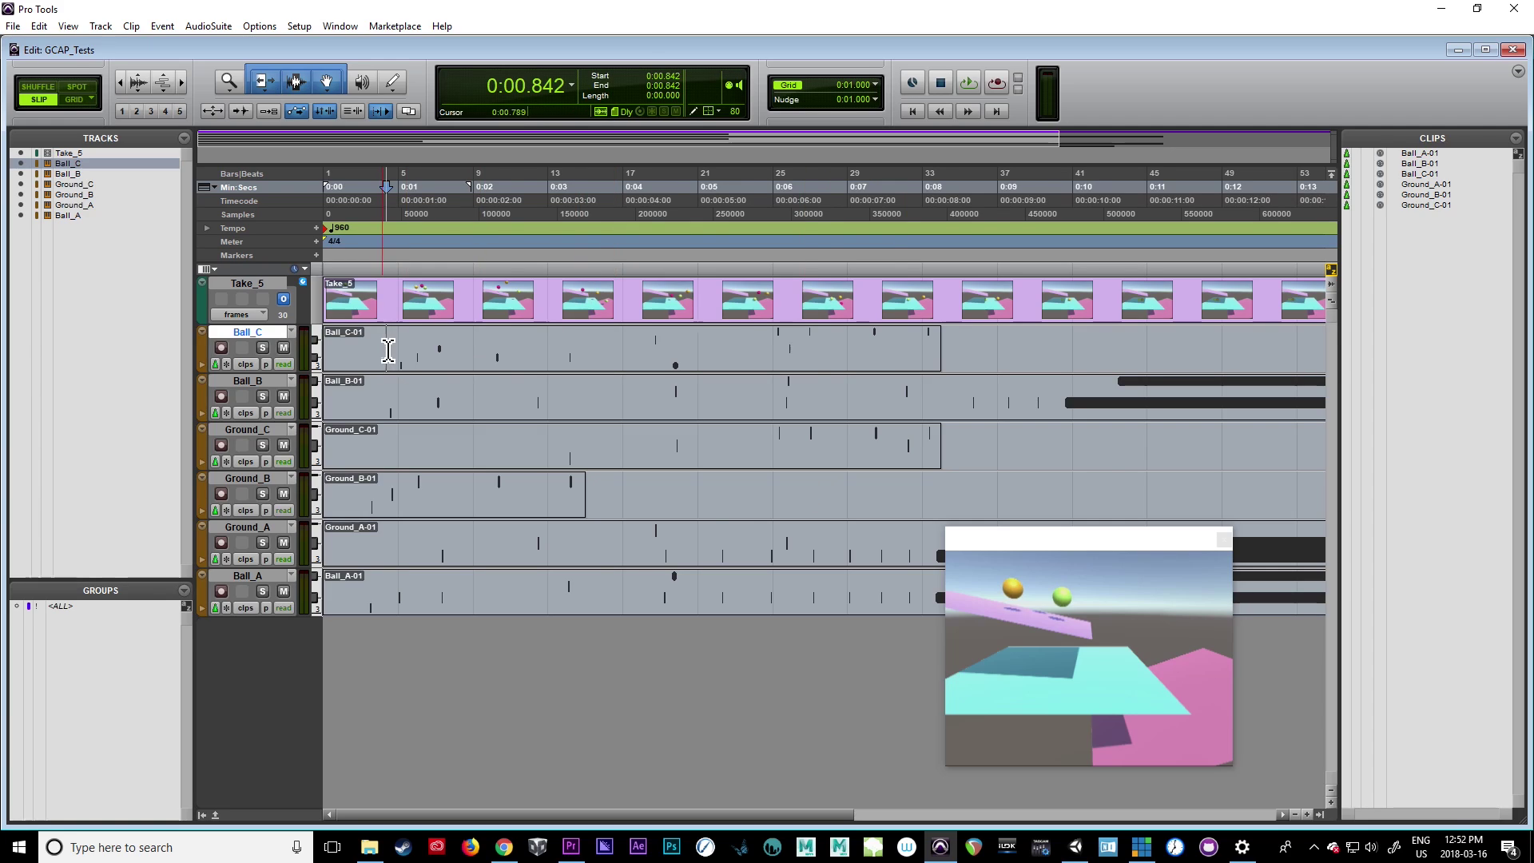
pyautogui.moveTo(388, 350); pyautogui.dragTo(823, 352)
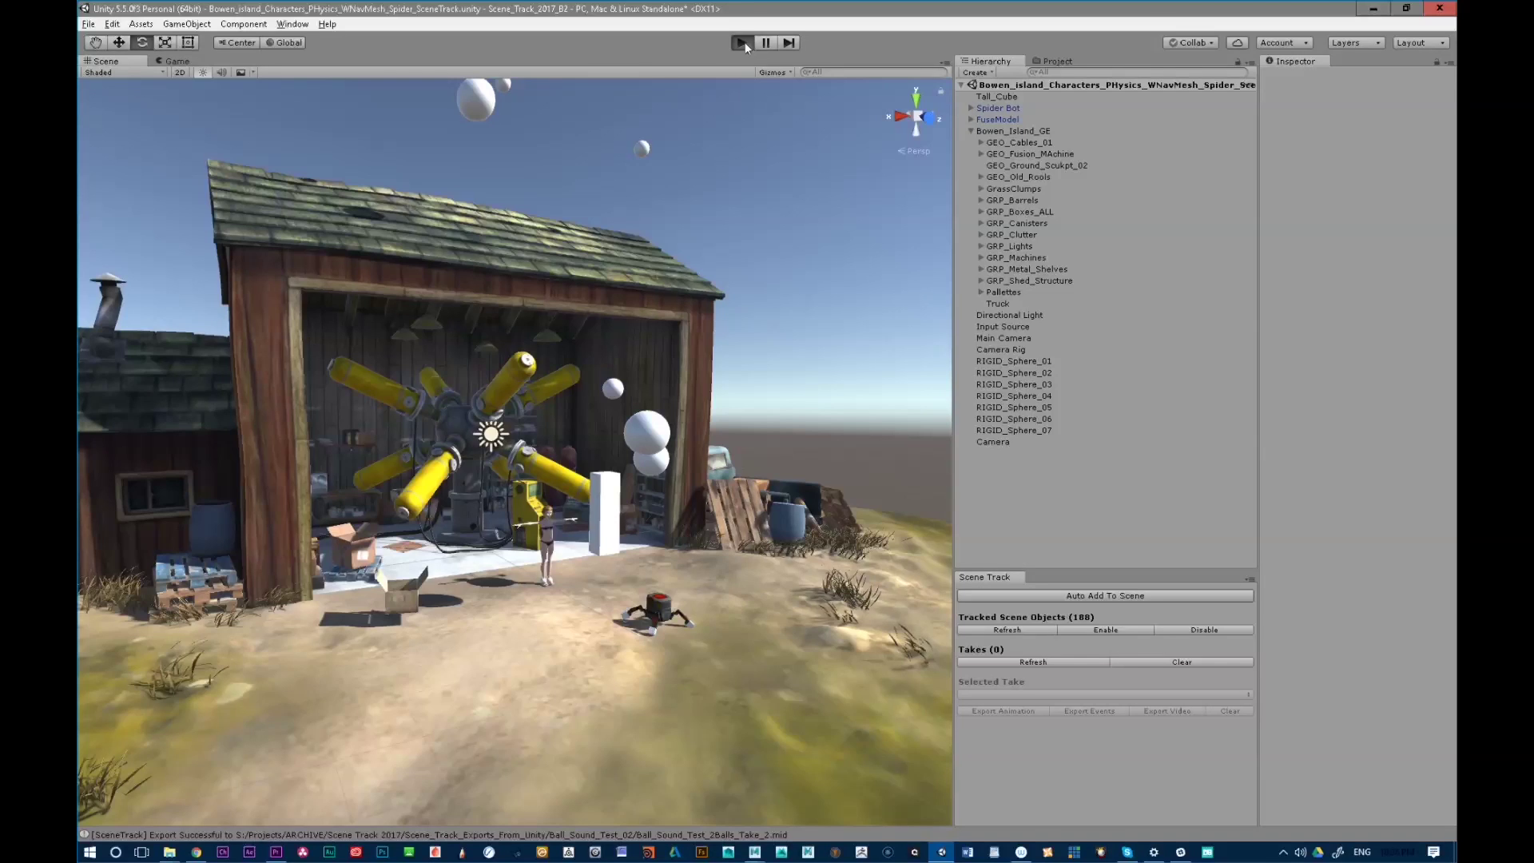
# Step: Switch to Unity and run the Bowen Island spider scene in Play mode
pyautogui.click(743, 43)
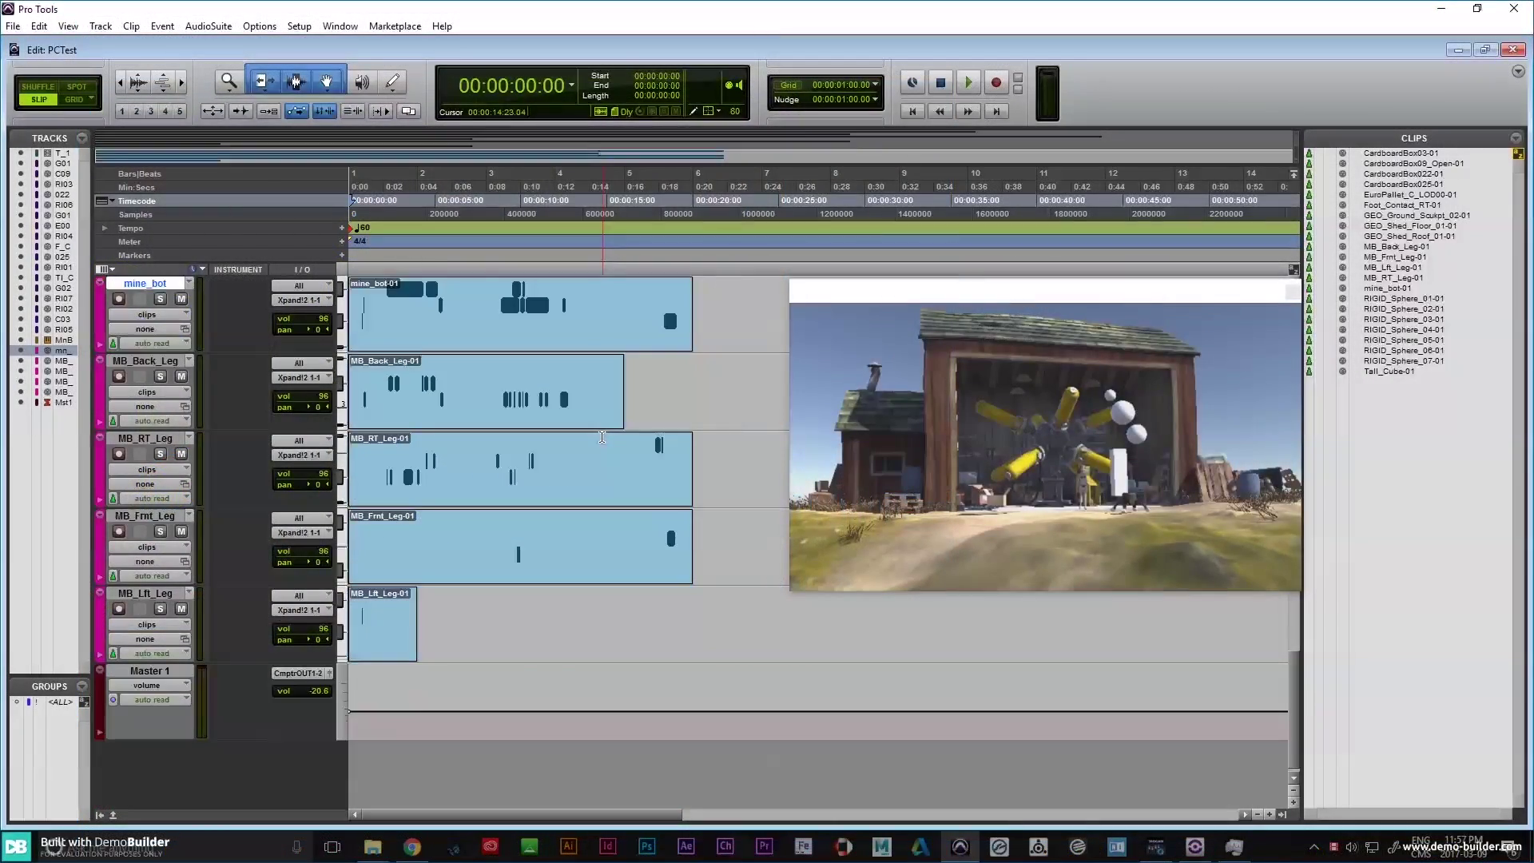
# Step: Switch to the PCTest session in Pro Tools, play it from the start, and enlarge and reposition the video window over the tracks
pyautogui.press('space')
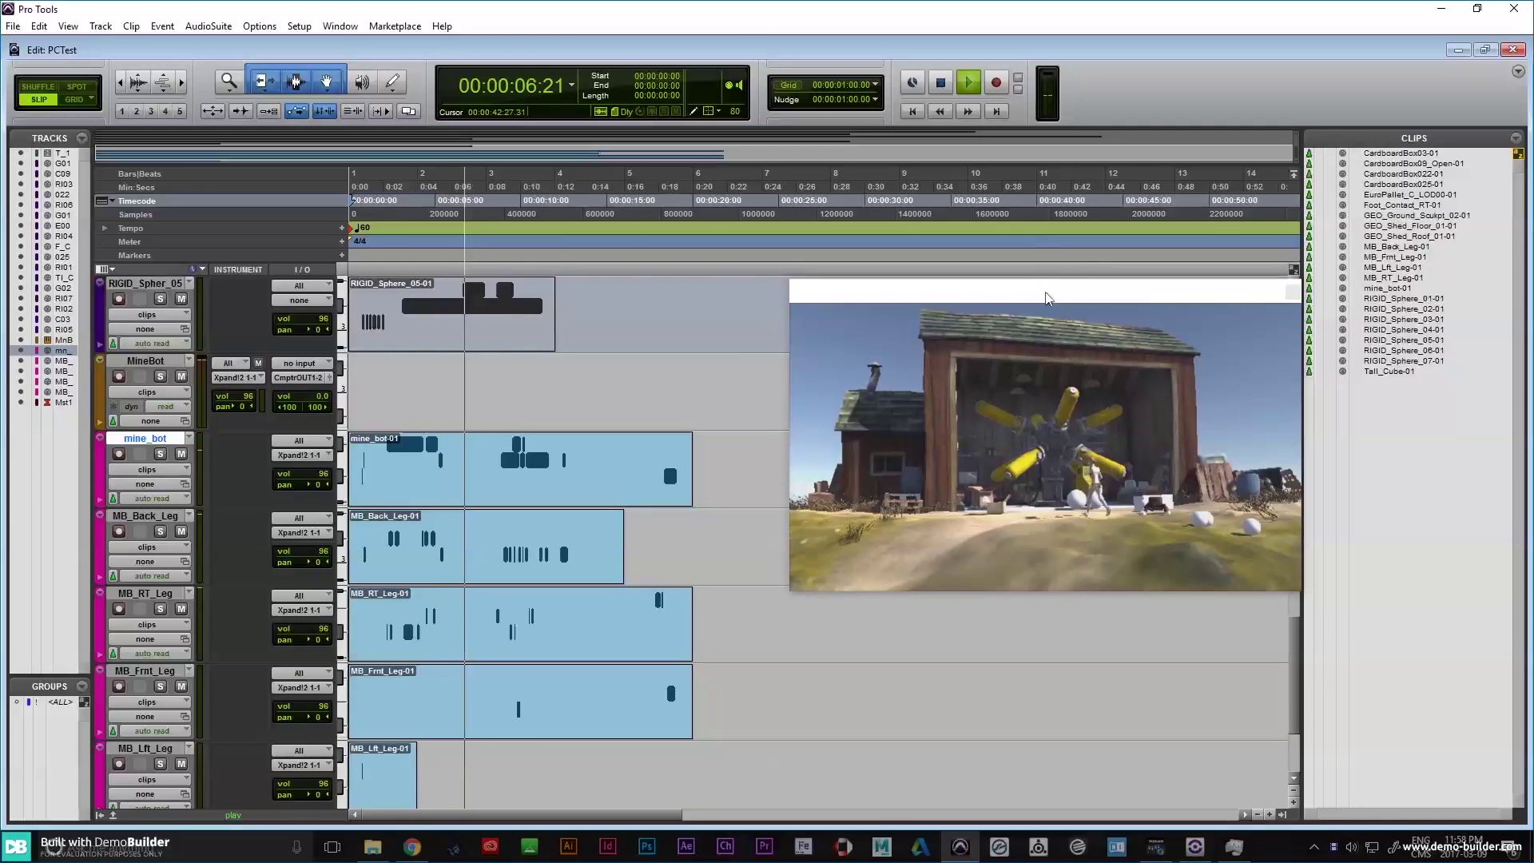
pyautogui.moveTo(1051, 294); pyautogui.dragTo(939, 177)
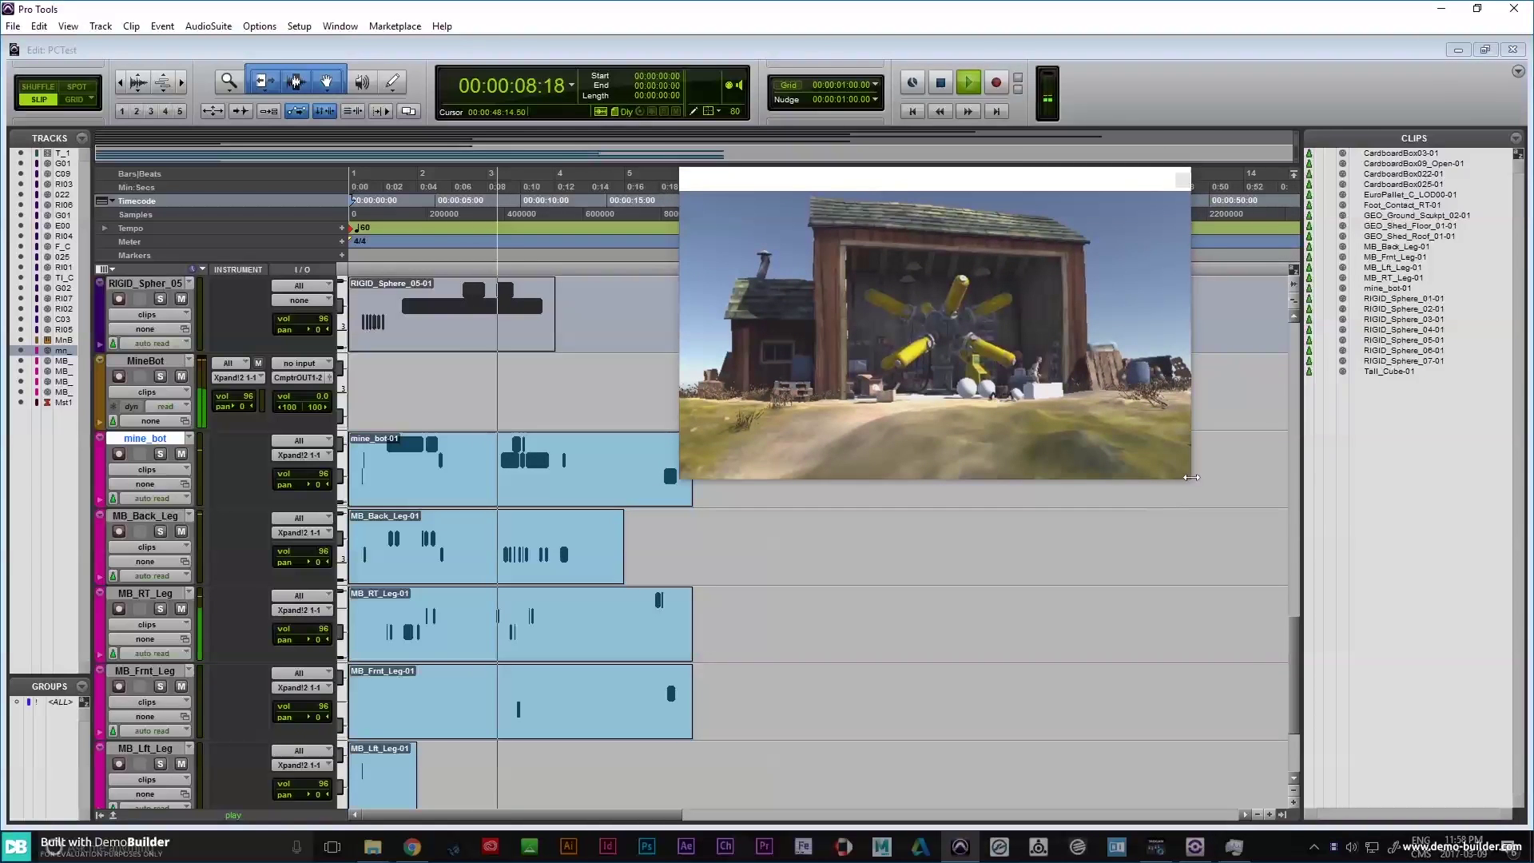
pyautogui.moveTo(1188, 487); pyautogui.dragTo(1455, 562)
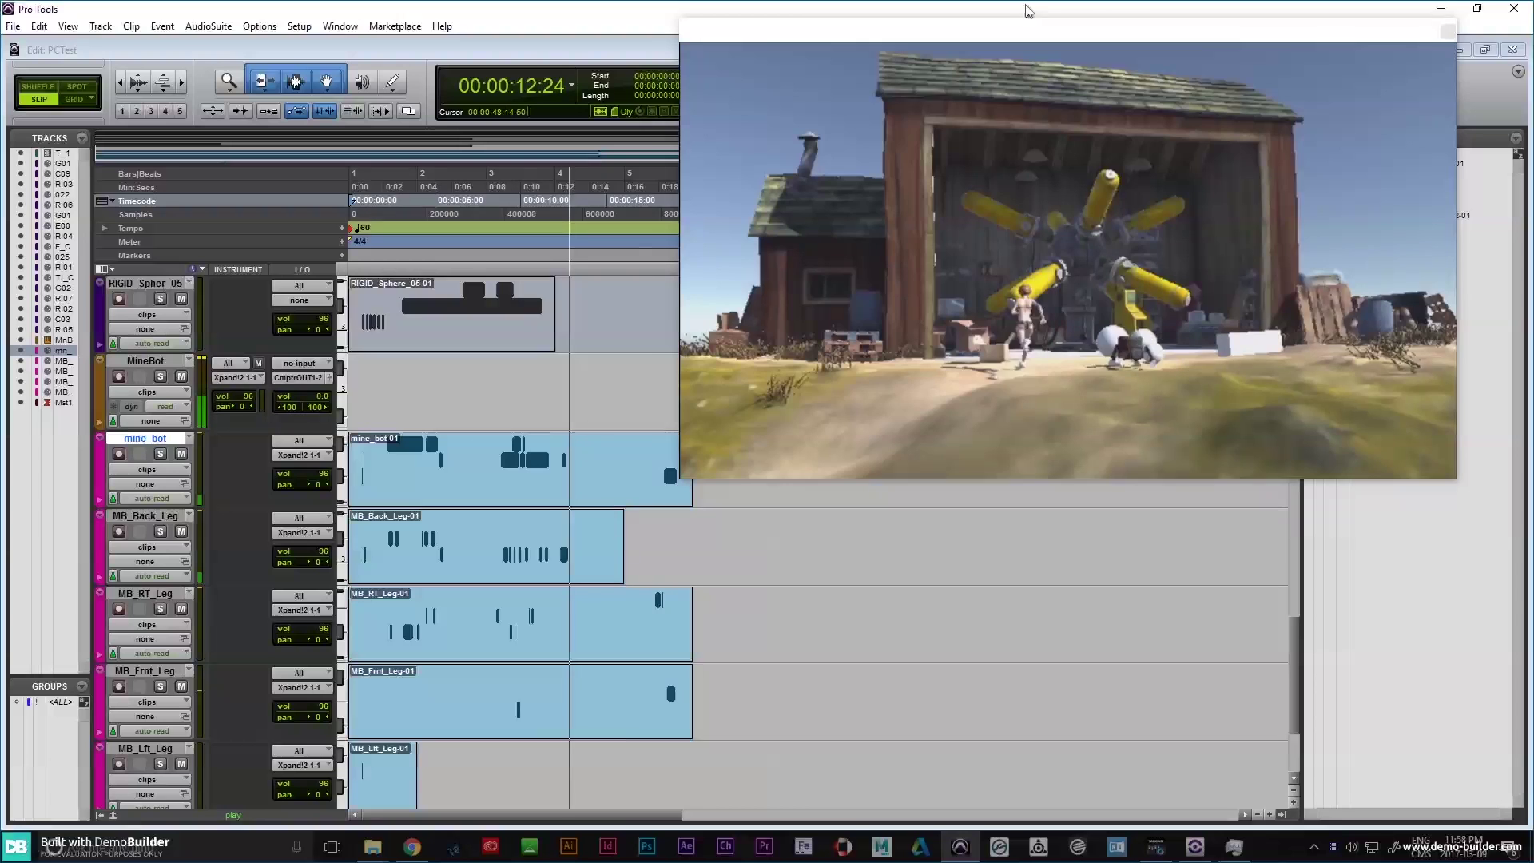
pyautogui.moveTo(1017, 31); pyautogui.dragTo(1010, 176)
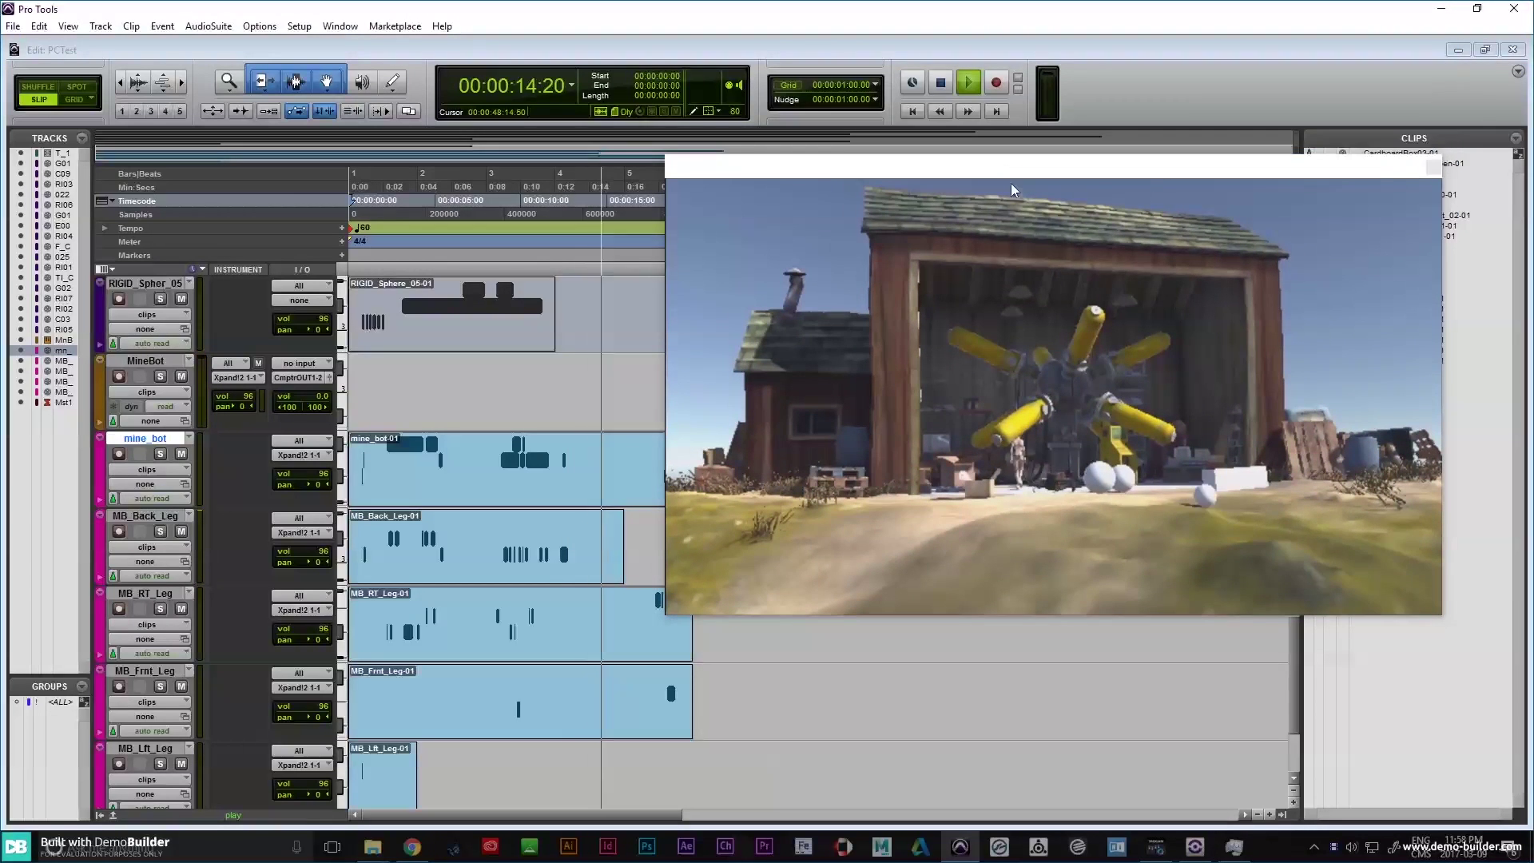